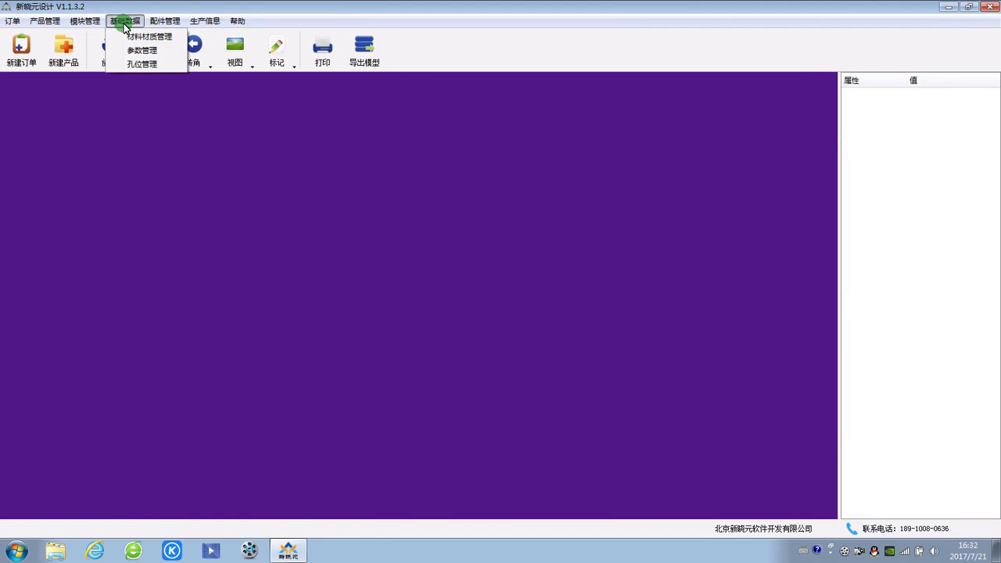
Step: Open hole position management (孔位管理) and load the general scheme (通用方案)
{"action": "left_click", "coordinate": [148, 63]}
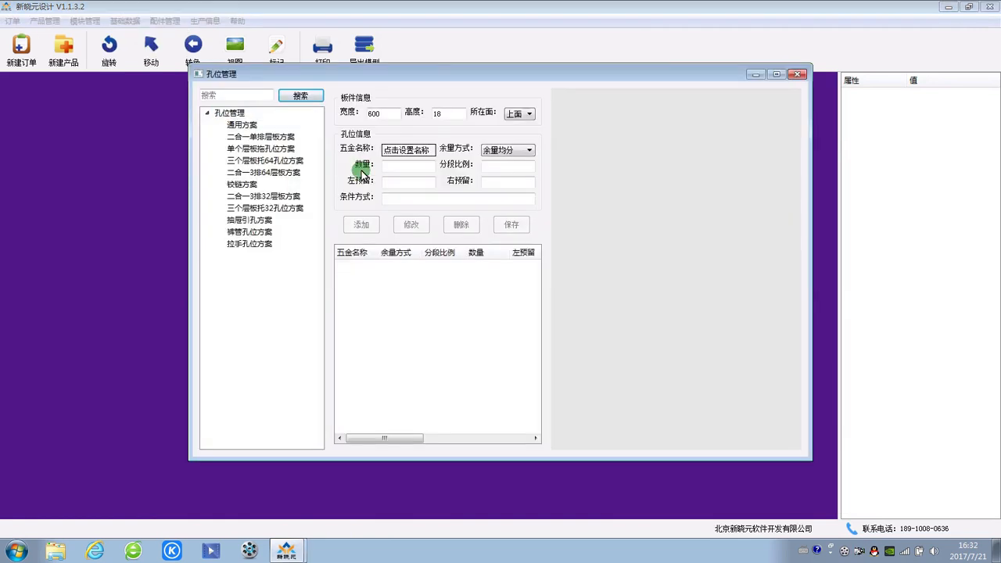
{"action": "left_click_drag", "start_coordinate": [435, 85], "coordinate": [333, 68]}
{"action": "left_click", "coordinate": [194, 110]}
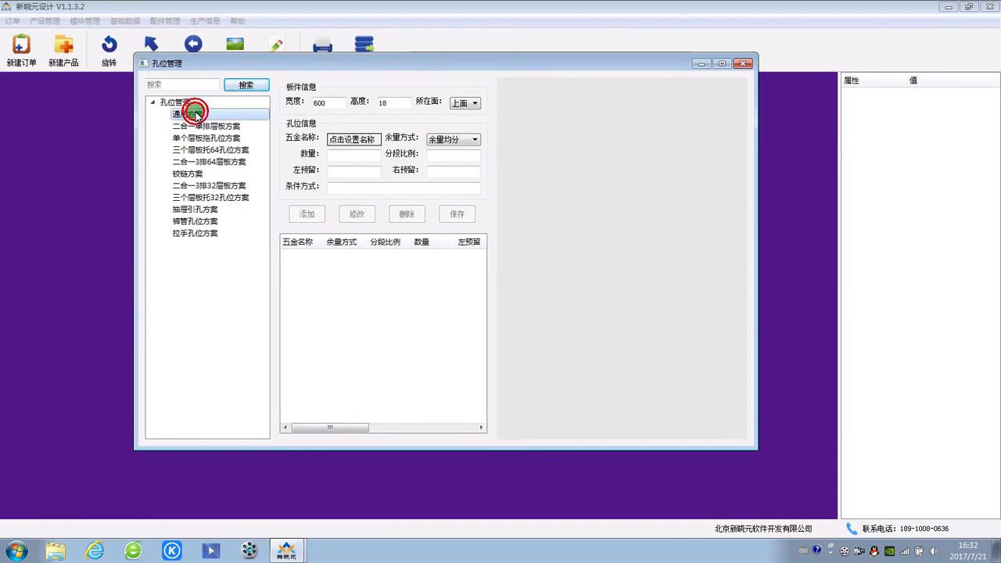
{"action": "left_click_drag", "start_coordinate": [404, 68], "coordinate": [360, 60]}
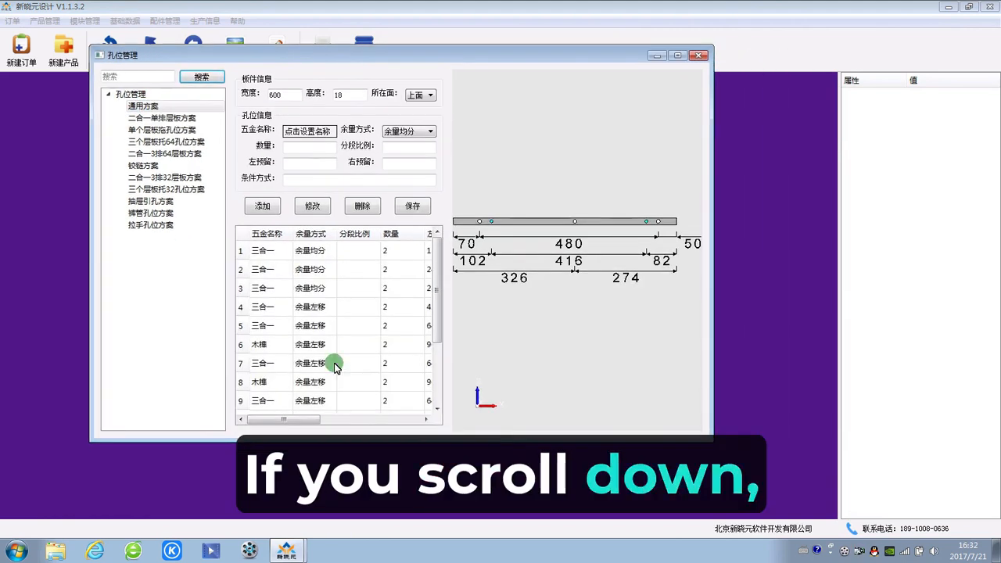
Step: Examine the condition expressions of rules 1, 2, 3 and 7, including the full condition of the 400–600 rule in row 7
{"action": "left_click_drag", "start_coordinate": [288, 414], "coordinate": [391, 423]}
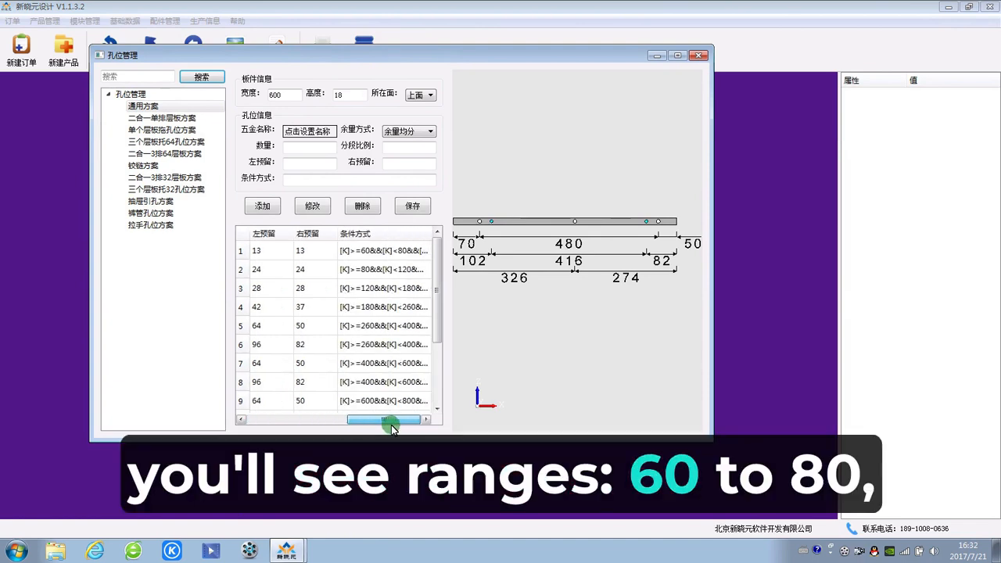
{"action": "left_click", "coordinate": [376, 256]}
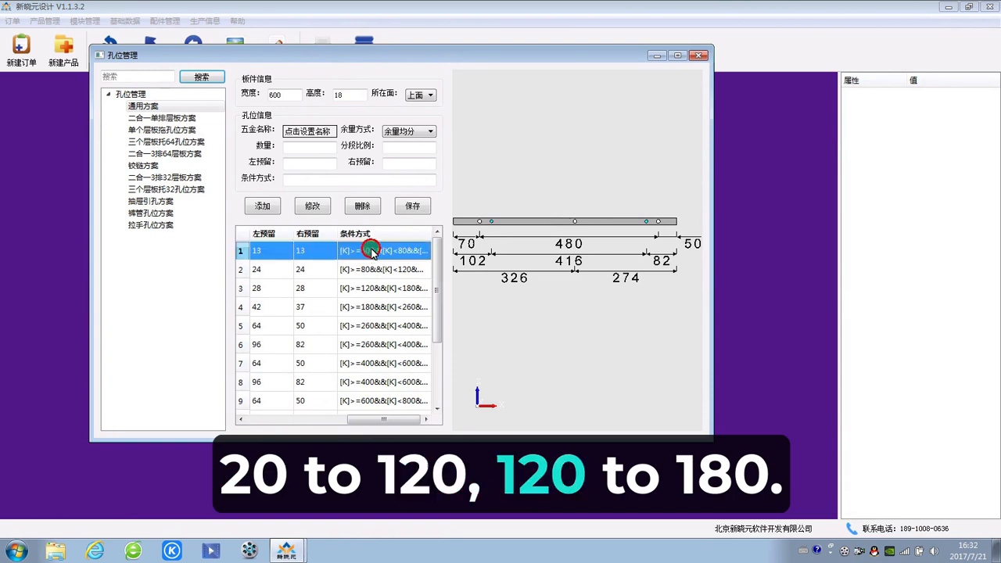
{"action": "left_click", "coordinate": [366, 270]}
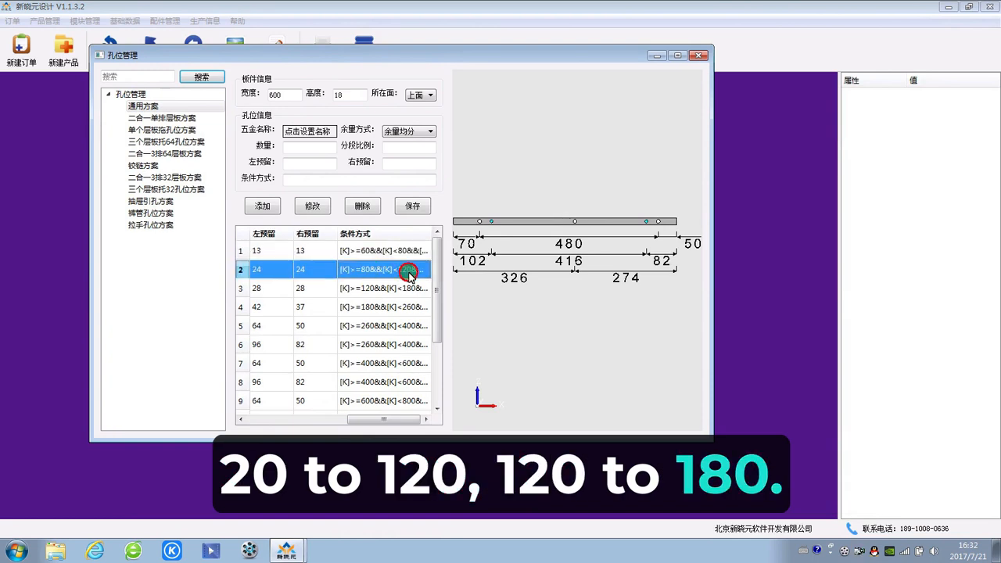
{"action": "left_click", "coordinate": [361, 290]}
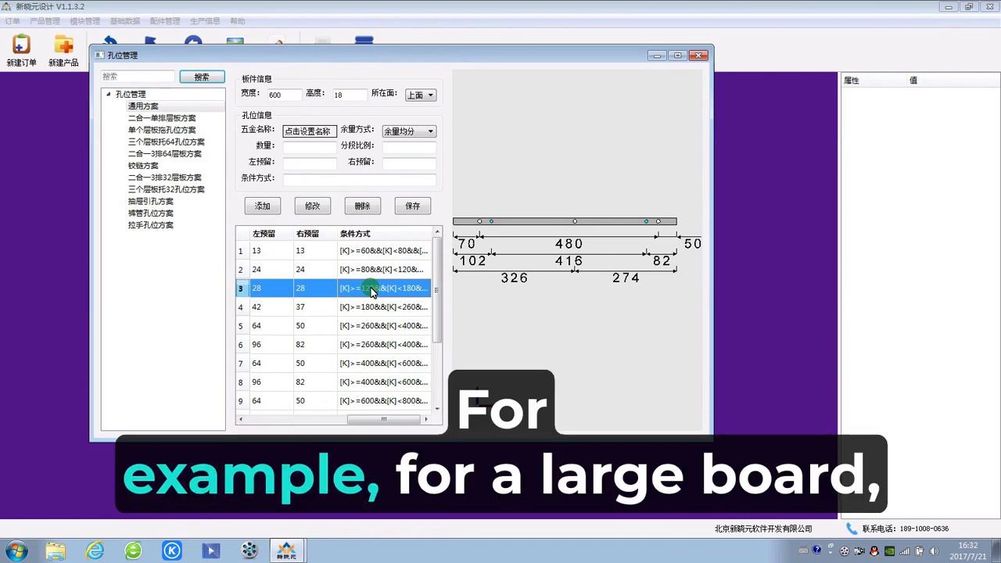
{"action": "left_click", "coordinate": [388, 364]}
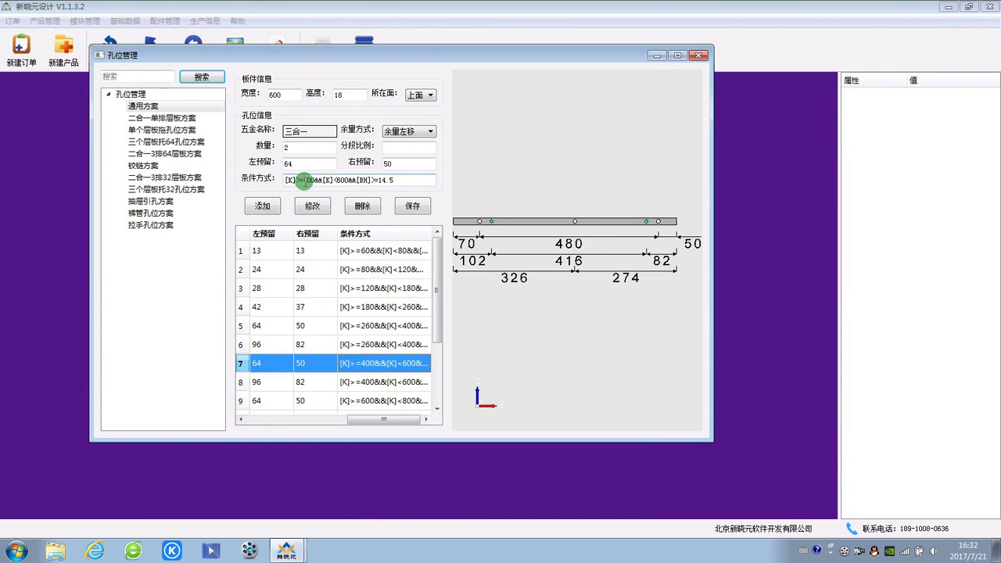
{"action": "left_click", "coordinate": [347, 180]}
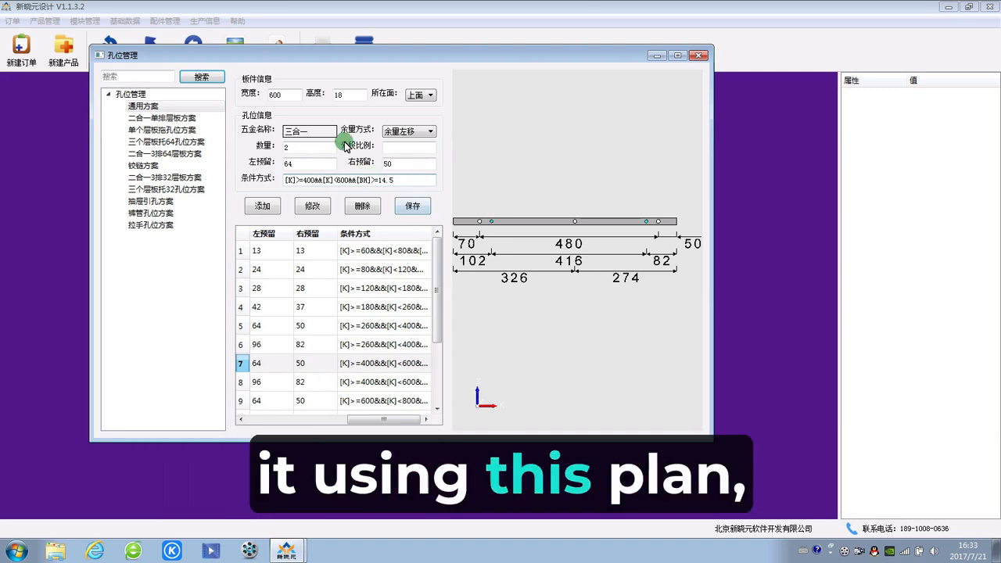
Step: Set the preview board's width (宽度) to 500 and check the right reserve of rule 7
{"action": "left_click_drag", "start_coordinate": [291, 95], "coordinate": [236, 91]}
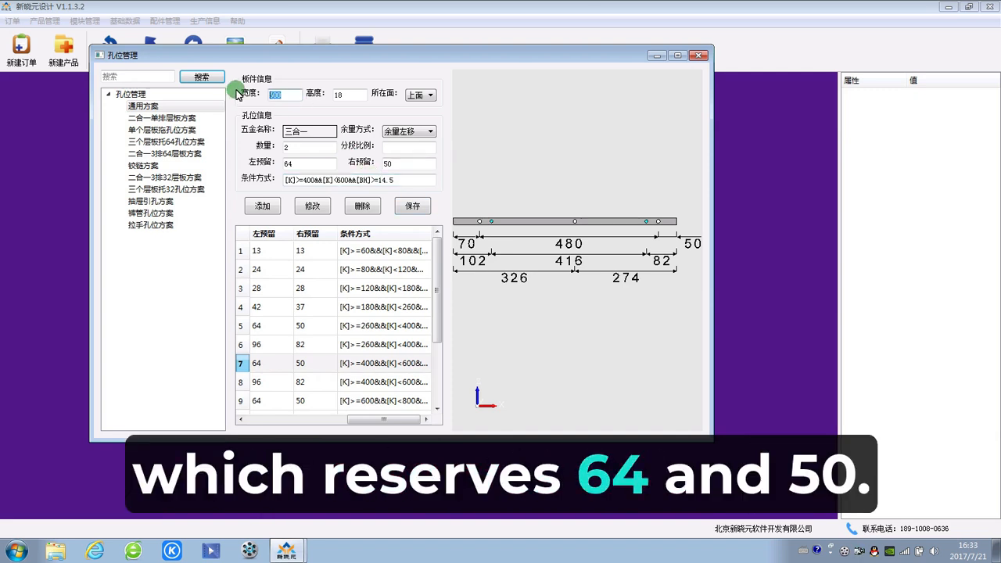
{"action": "type", "text": "500"}
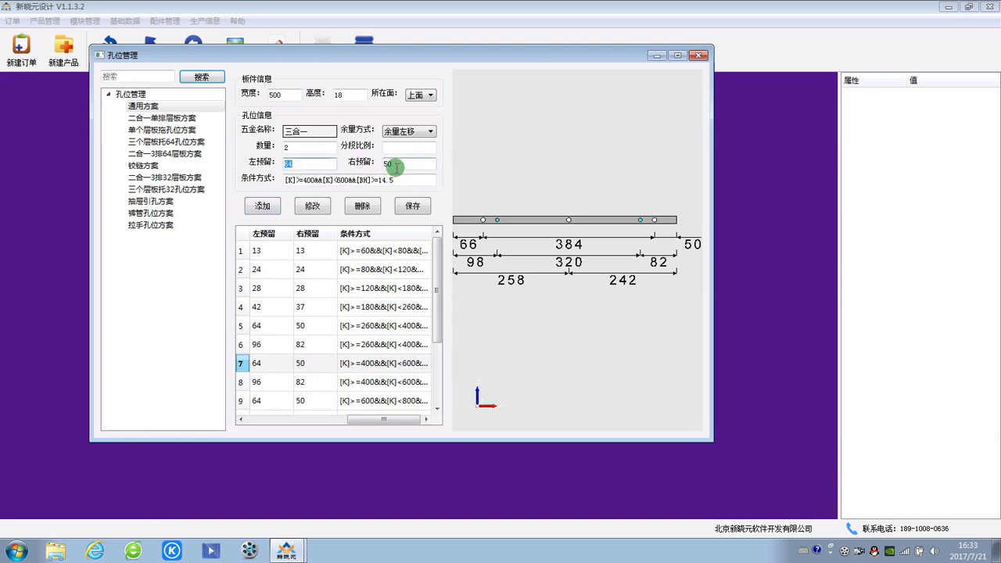
{"action": "left_click_drag", "start_coordinate": [386, 165], "coordinate": [418, 168]}
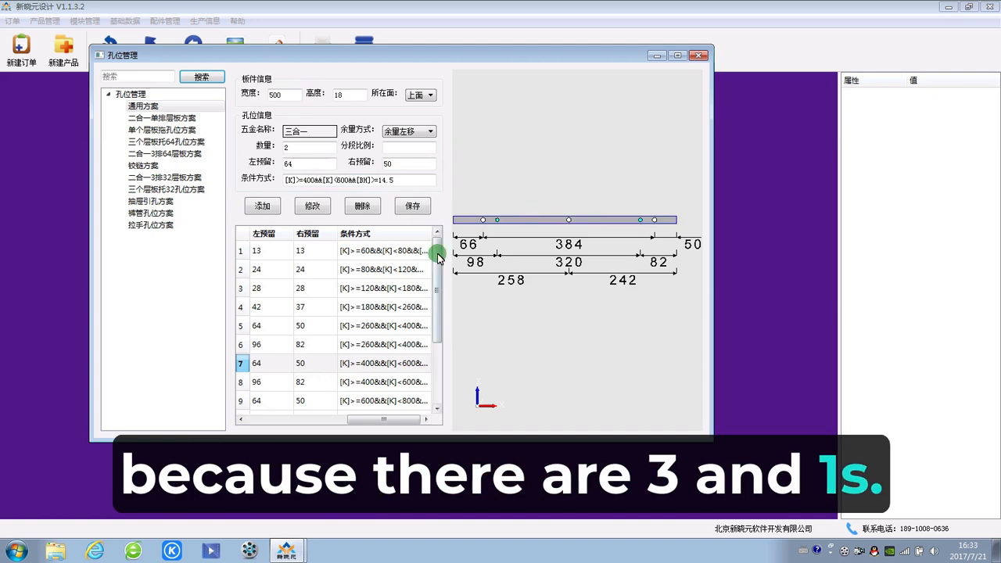
Step: Compare the 三合一 rules for 400–600 in rows 7 and 13, set row 13's quantity to 0, and save the scheme
{"action": "left_click_drag", "start_coordinate": [437, 253], "coordinate": [437, 348]}
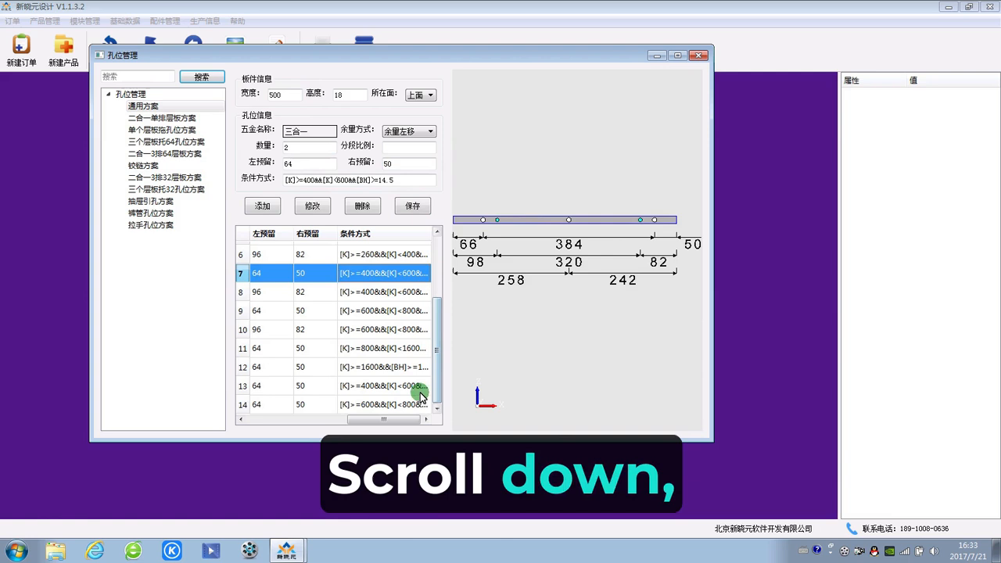
{"action": "left_click", "coordinate": [382, 387]}
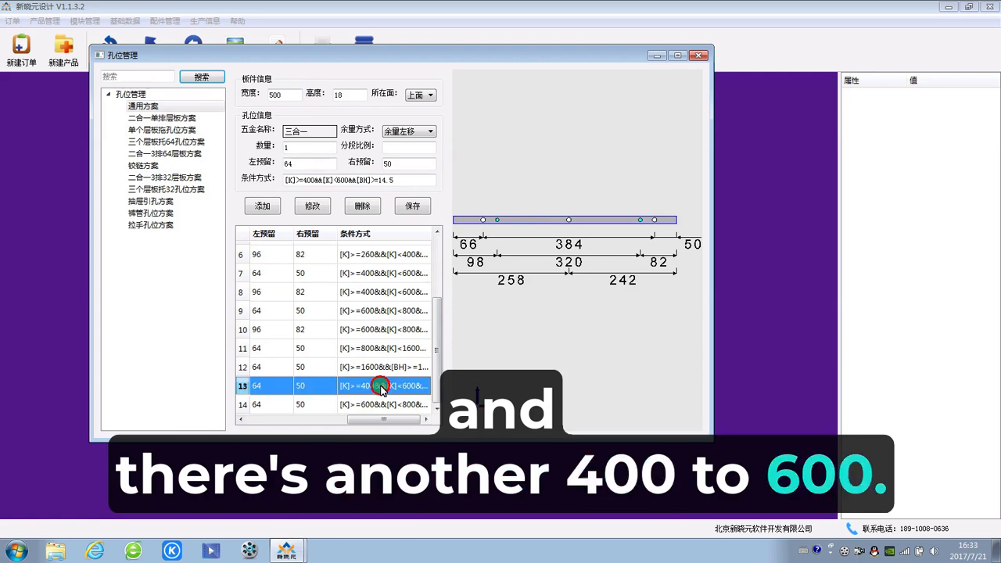
{"action": "double_click", "coordinate": [297, 147]}
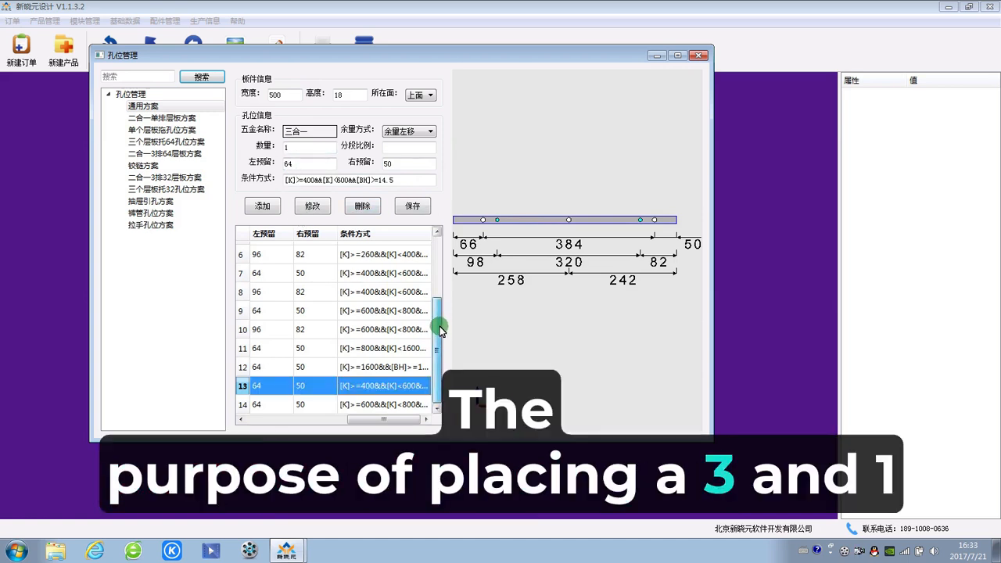
{"action": "scroll", "coordinate": [440, 313], "scroll_direction": "up", "scroll_amount": 1}
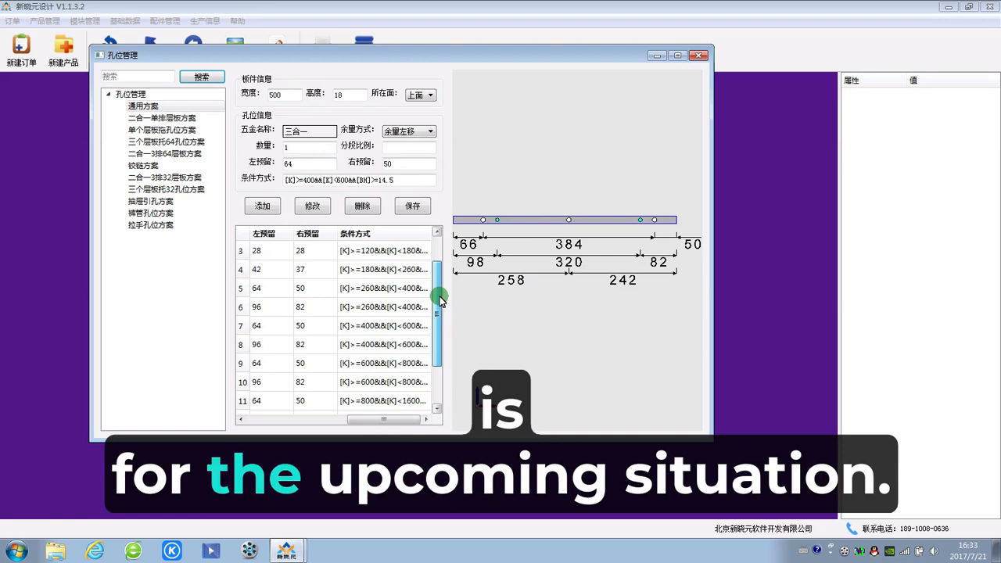
{"action": "left_click", "coordinate": [391, 326]}
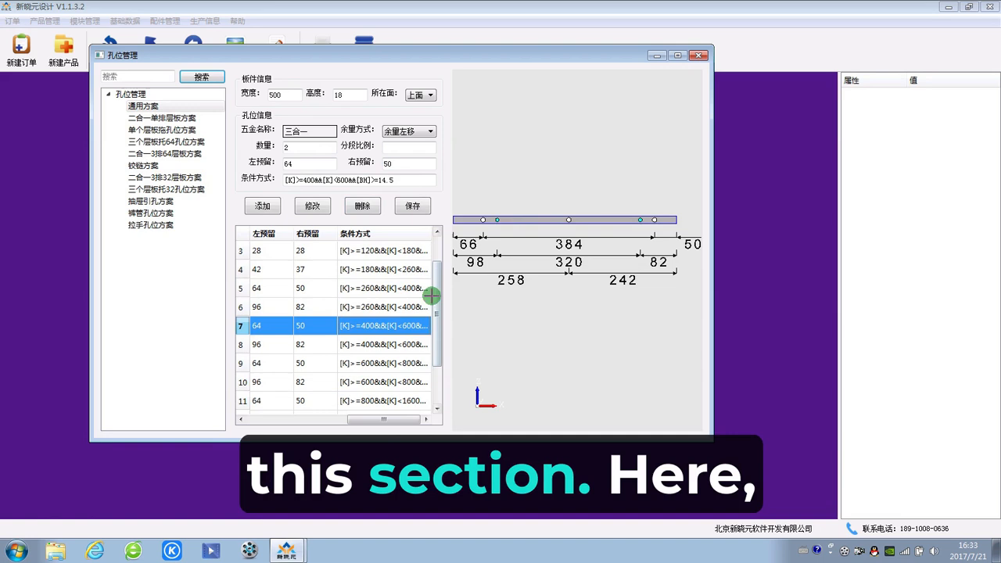
{"action": "scroll", "coordinate": [434, 298], "scroll_direction": "down", "scroll_amount": 3}
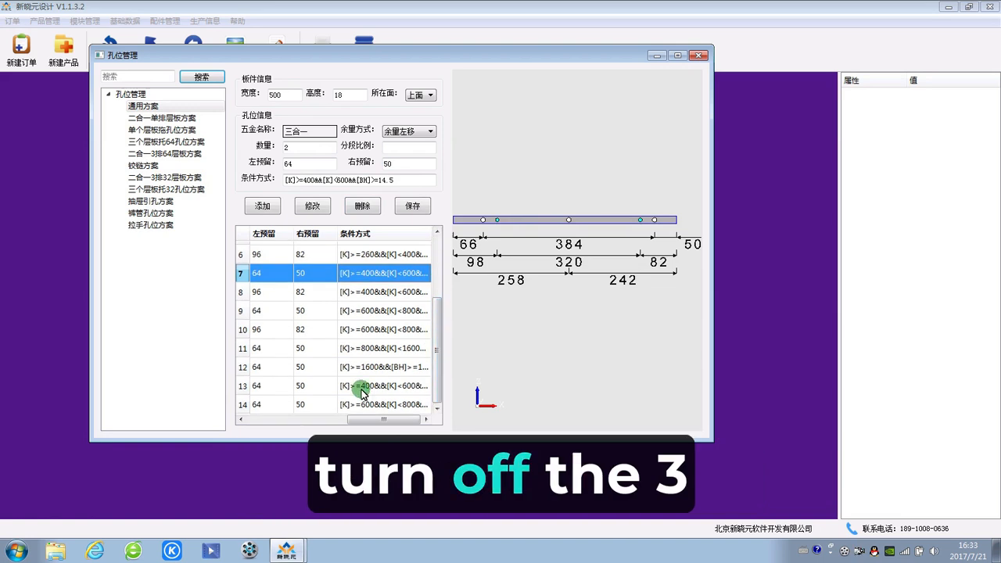
{"action": "left_click", "coordinate": [364, 387]}
{"action": "left_click", "coordinate": [291, 148]}
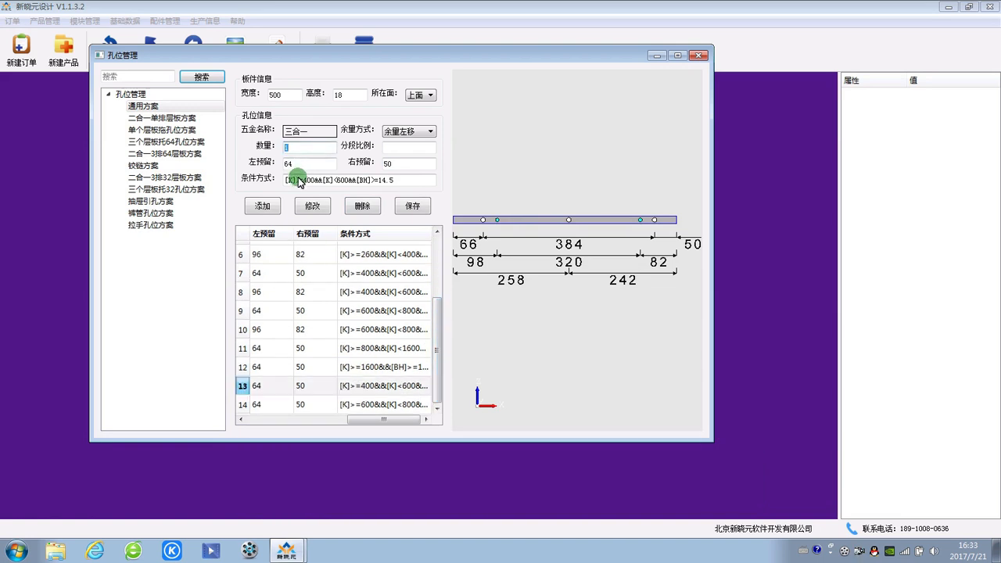
{"action": "type", "text": "0"}
{"action": "left_click", "coordinate": [312, 206]}
{"action": "left_click", "coordinate": [413, 205]}
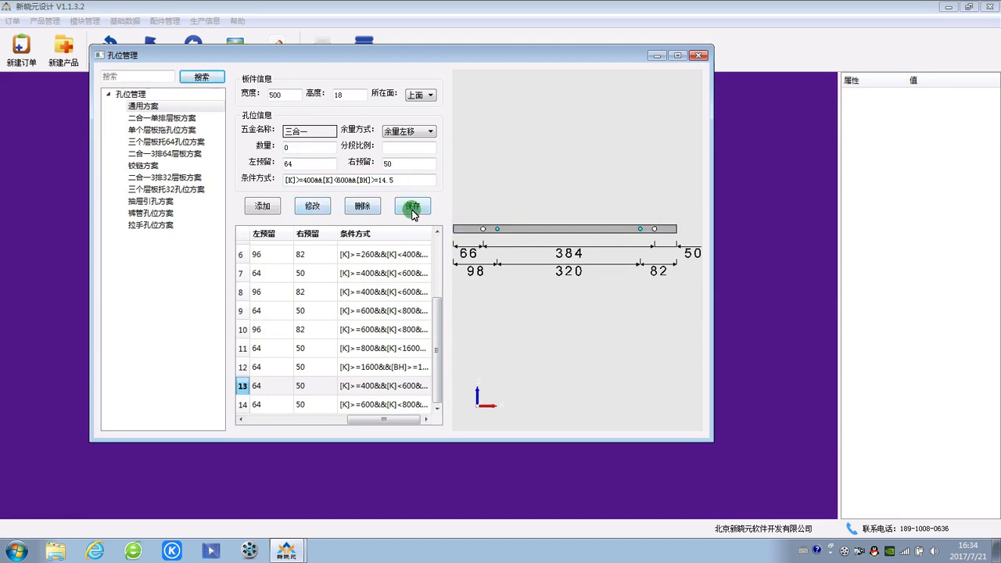
Step: Examine rule 7's quantity and its left and right reserves against the hole positions in the board preview
{"action": "left_click_drag", "start_coordinate": [436, 318], "coordinate": [430, 295]}
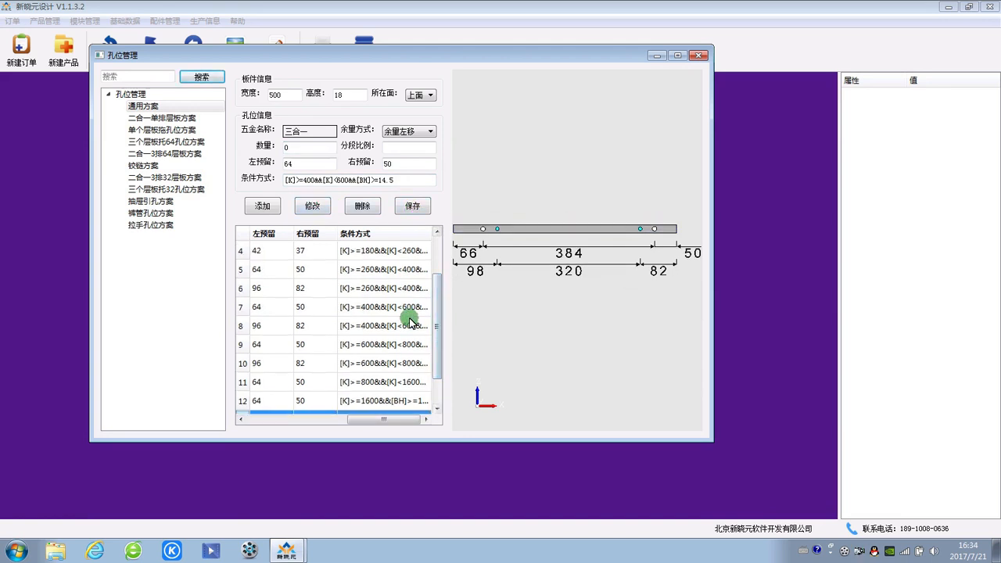
{"action": "left_click", "coordinate": [405, 326]}
{"action": "left_click", "coordinate": [409, 302]}
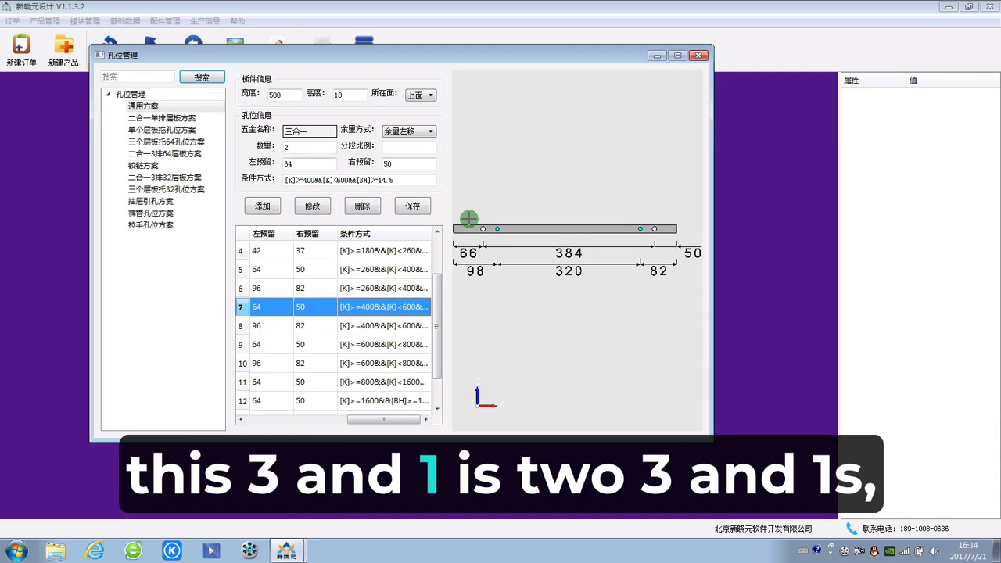
{"action": "left_click", "coordinate": [305, 148]}
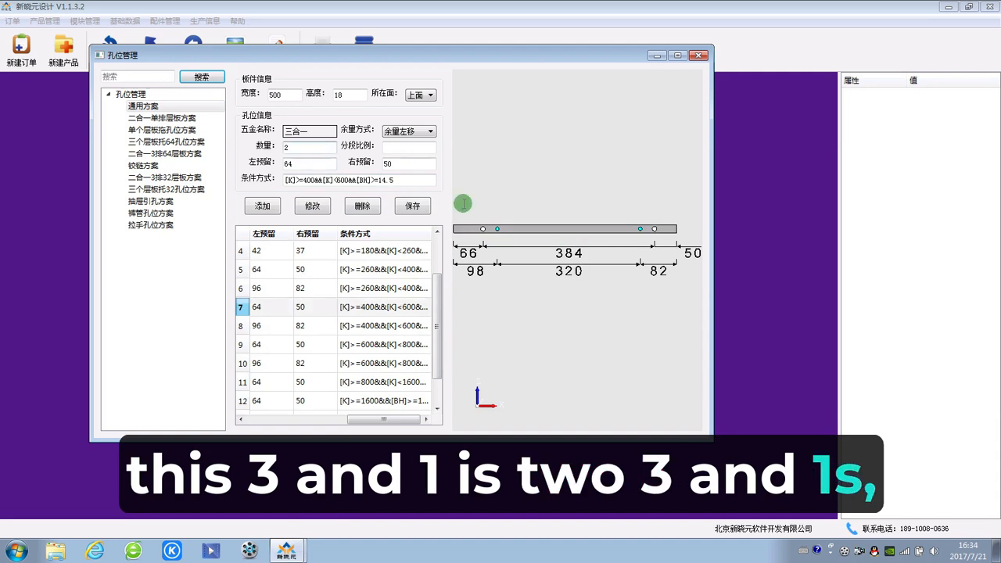
{"action": "left_click_drag", "start_coordinate": [315, 166], "coordinate": [286, 163]}
{"action": "left_click_drag", "start_coordinate": [413, 162], "coordinate": [289, 164]}
{"action": "left_click", "coordinate": [398, 162]}
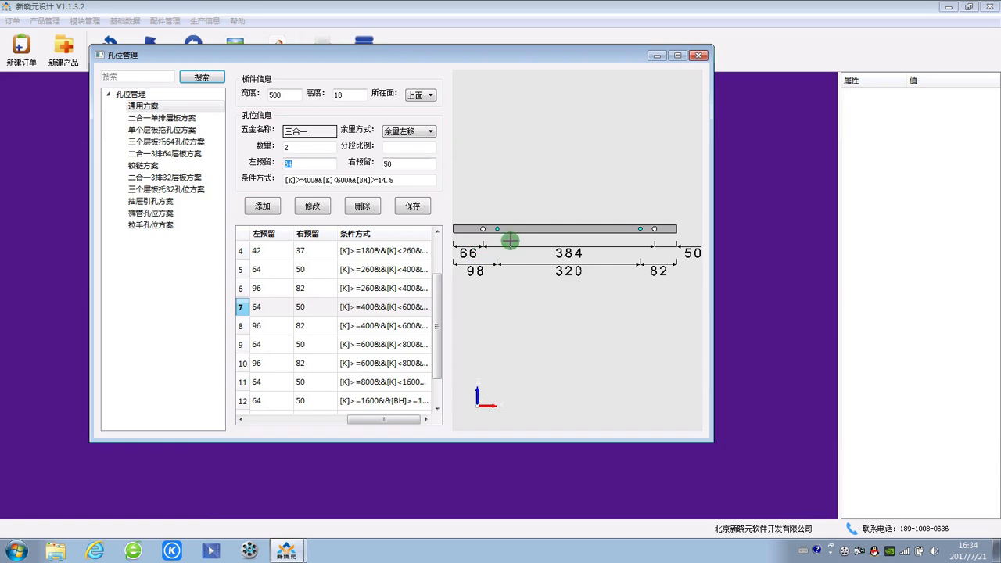
{"action": "left_click", "coordinate": [496, 229]}
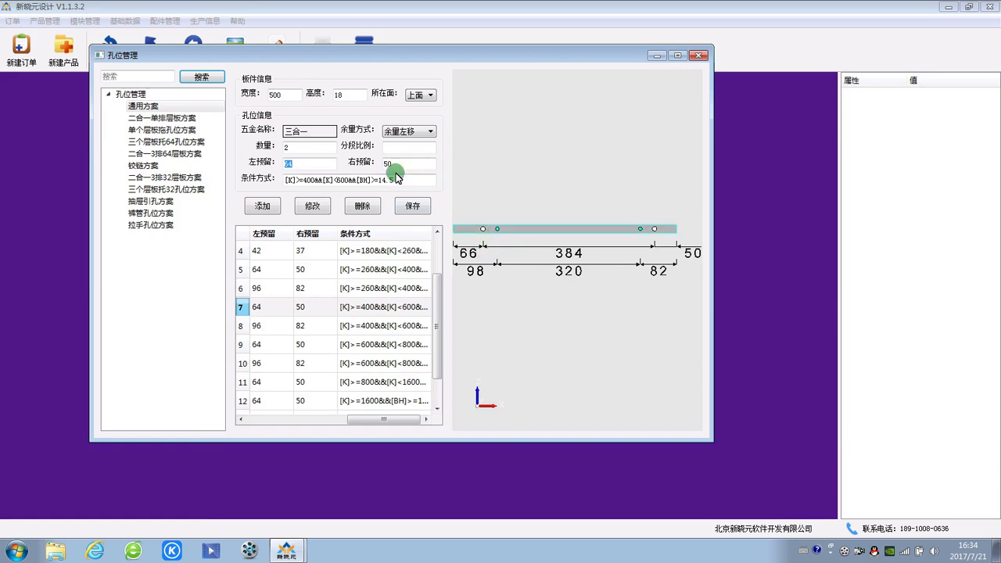
{"action": "left_click_drag", "start_coordinate": [394, 163], "coordinate": [382, 163]}
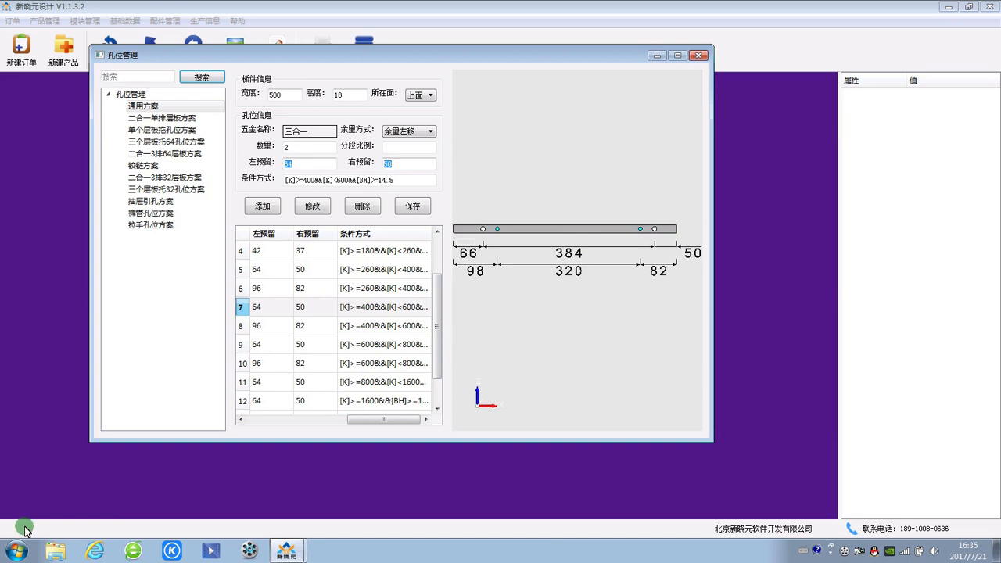
Step: Switch to the Windows Calculator and compute 500 - 64 - 50 for the width between the reserves
{"action": "left_click", "coordinate": [17, 549]}
{"action": "left_click", "coordinate": [47, 305]}
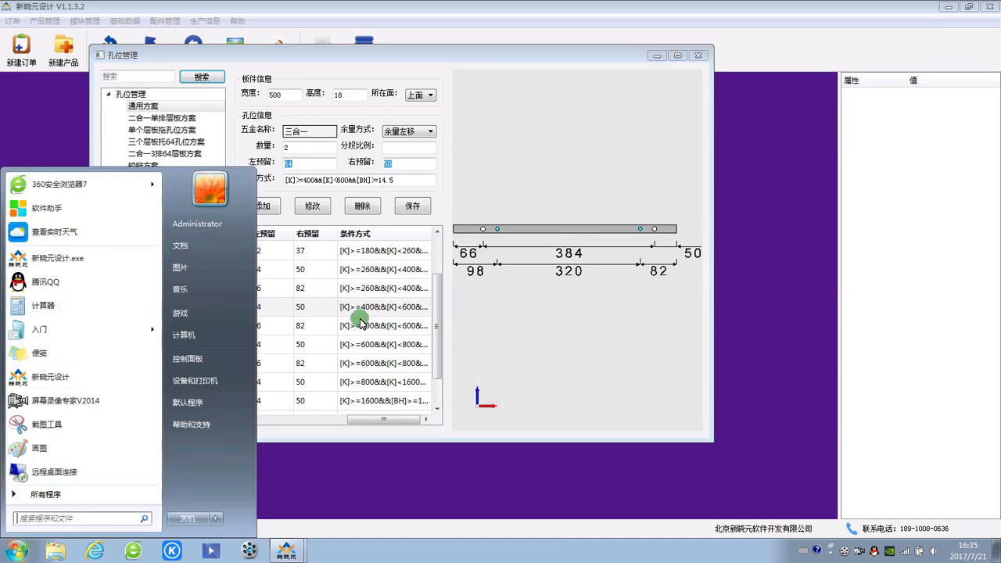
{"action": "left_click", "coordinate": [427, 331]}
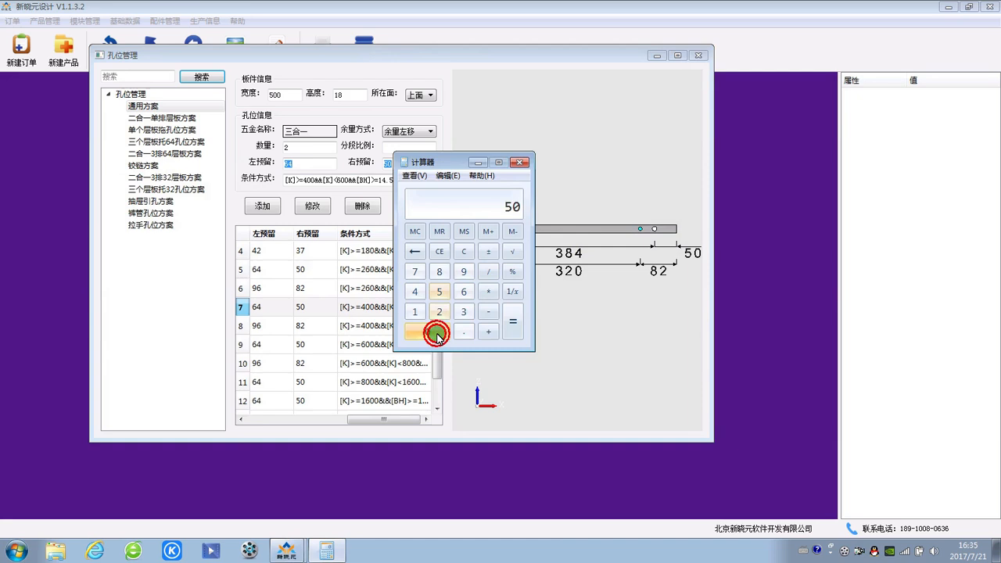
{"action": "left_click", "coordinate": [427, 331]}
{"action": "left_click", "coordinate": [488, 311]}
{"action": "left_click", "coordinate": [463, 290]}
{"action": "left_click", "coordinate": [414, 291]}
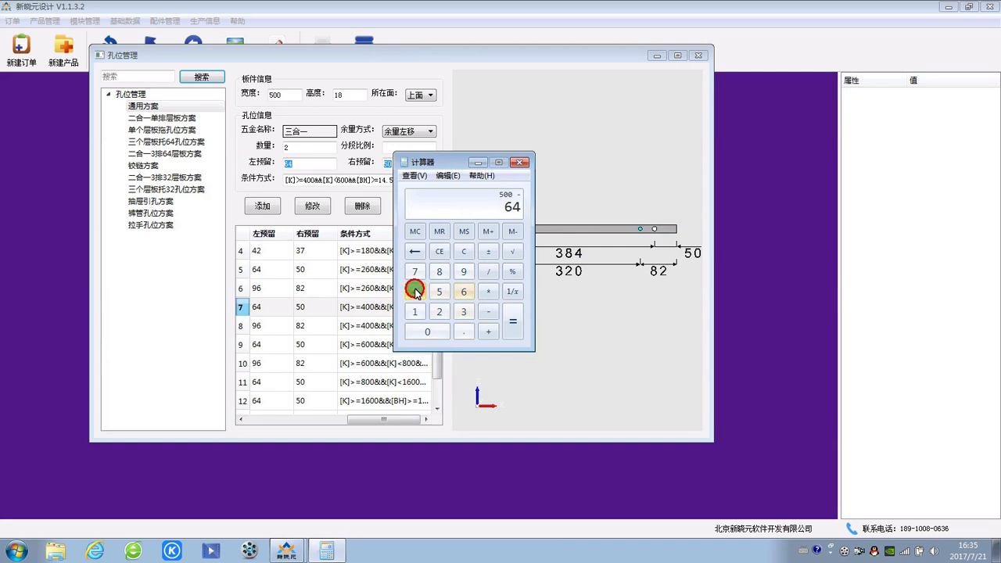
{"action": "left_click", "coordinate": [488, 311]}
{"action": "left_click", "coordinate": [439, 291]}
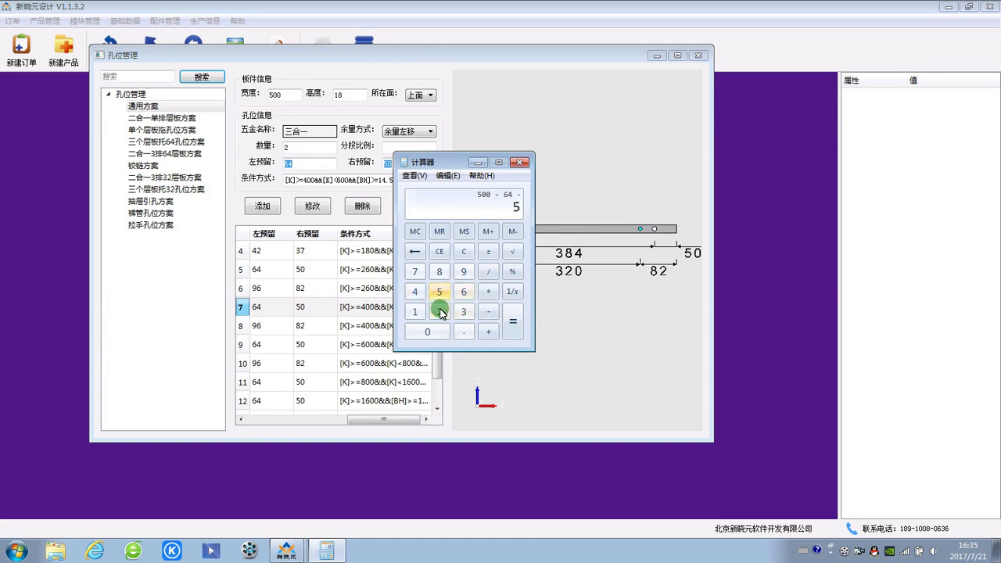
{"action": "left_click", "coordinate": [427, 331]}
{"action": "left_click", "coordinate": [504, 333]}
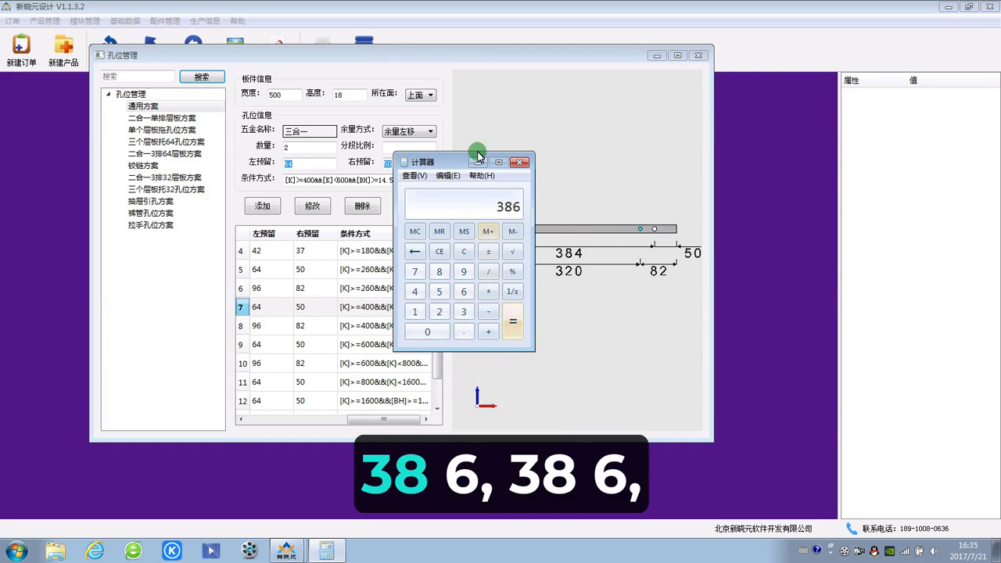
Step: Move the calculator clear of the preview dimensions and divide the 386 between the reserves by the 32 hole pitch
{"action": "left_click_drag", "start_coordinate": [454, 161], "coordinate": [724, 204]}
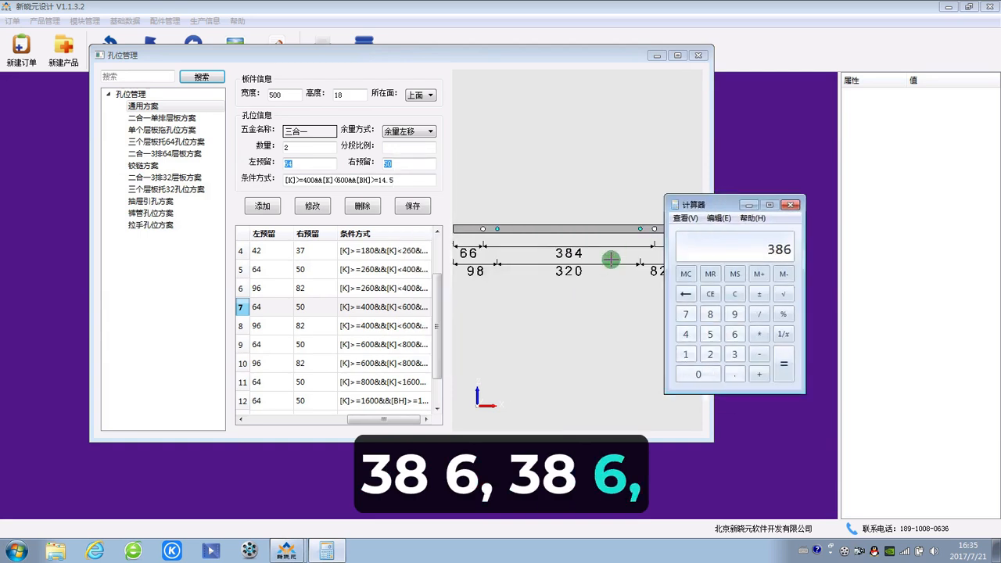
{"action": "left_click", "coordinate": [728, 205]}
{"action": "left_click_drag", "start_coordinate": [728, 204], "coordinate": [604, 202]}
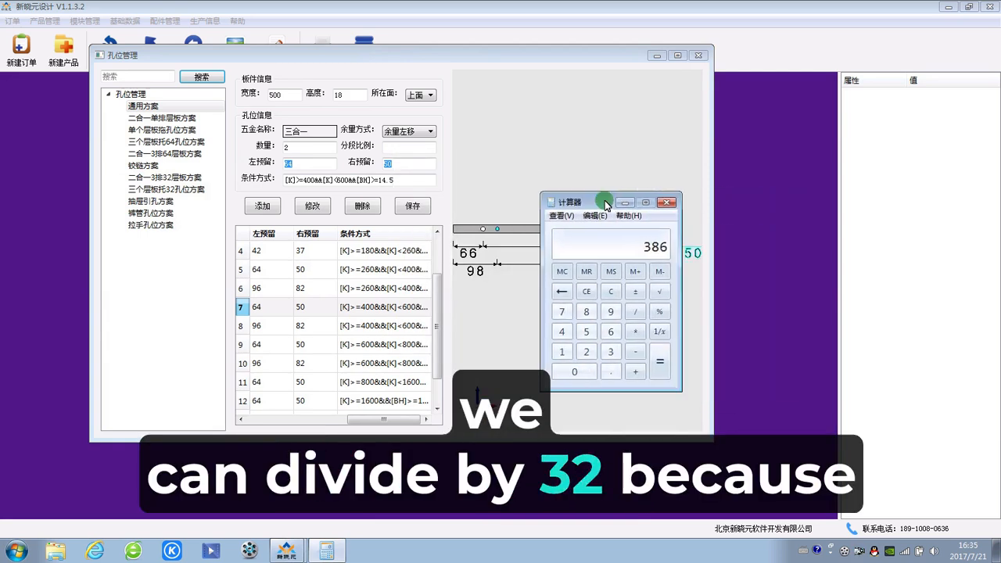
{"action": "left_click", "coordinate": [634, 311]}
{"action": "left_click", "coordinate": [610, 352]}
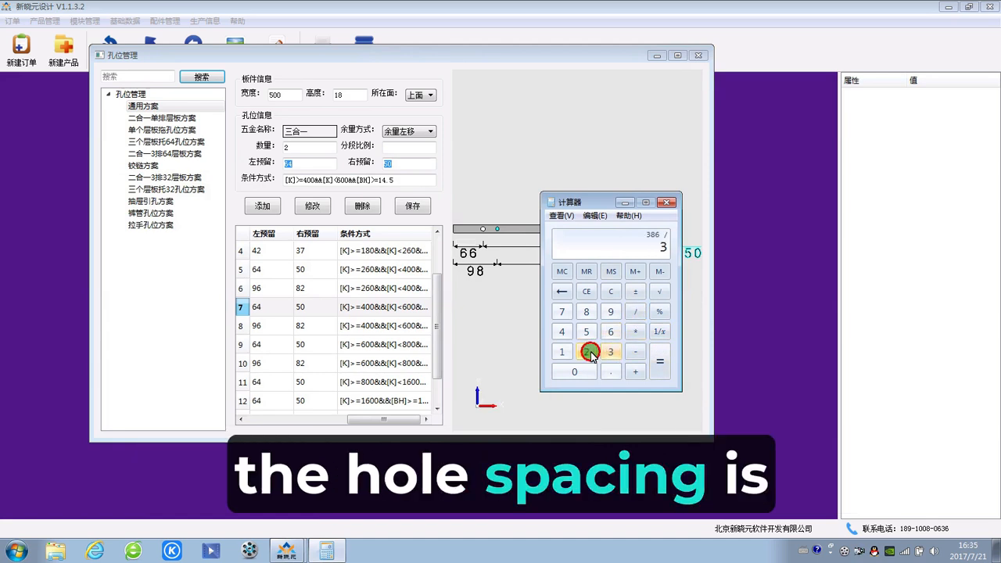
{"action": "left_click", "coordinate": [586, 352]}
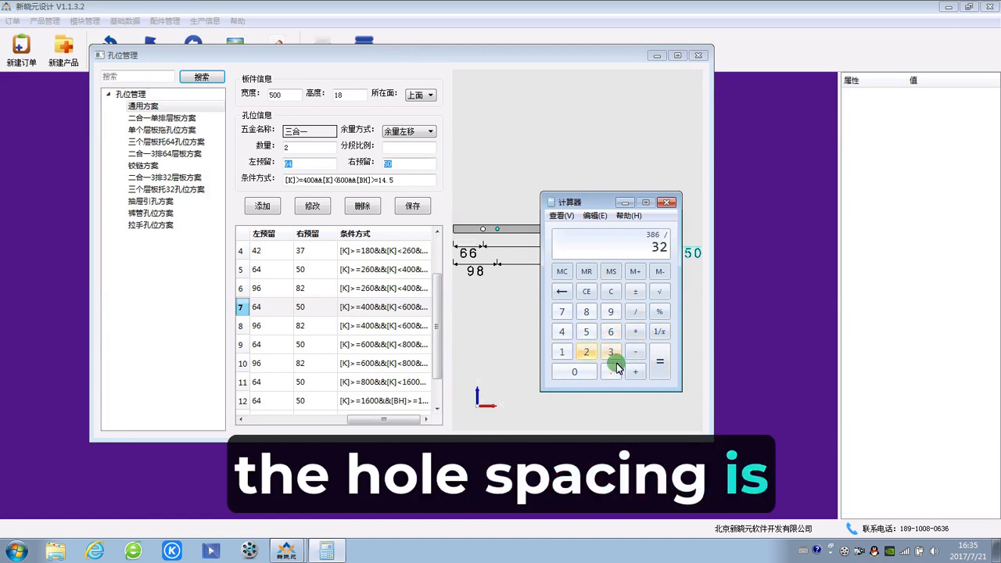
{"action": "left_click", "coordinate": [660, 369]}
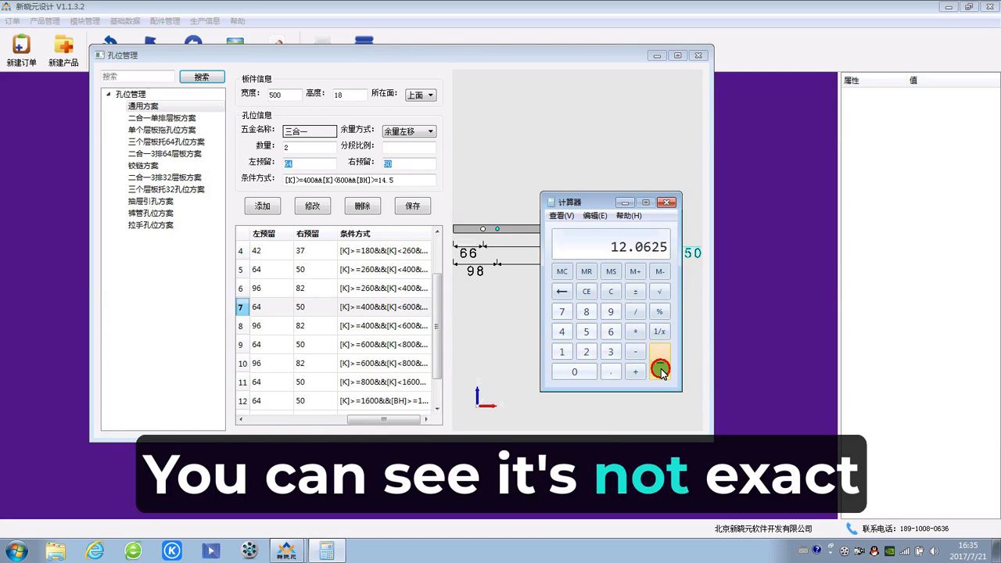
Step: Compute 12 * 32 in the calculator, compare it with the preview's hole spacing, and return to the hole management window
{"action": "left_click_drag", "start_coordinate": [599, 198], "coordinate": [517, 182]}
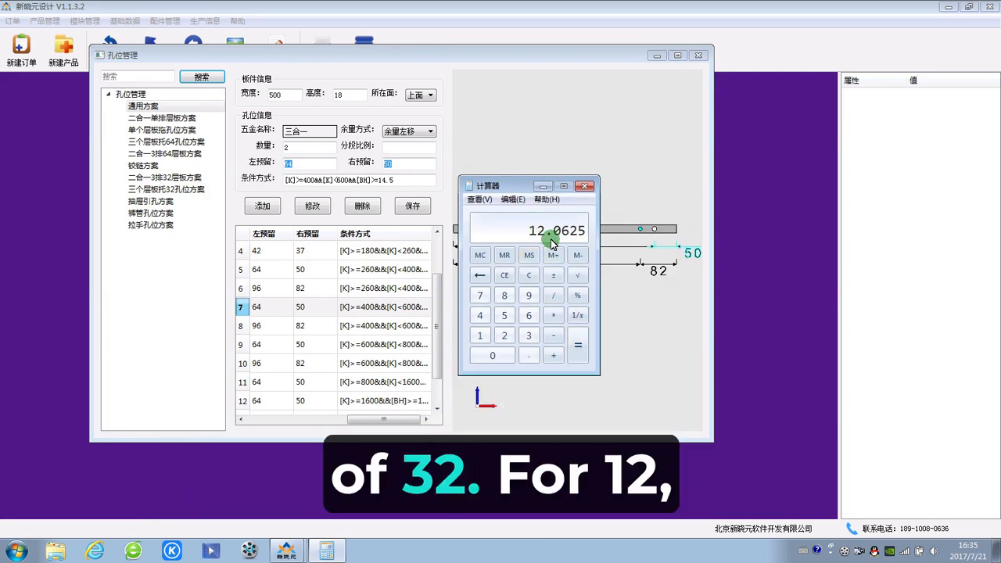
{"action": "left_click_drag", "start_coordinate": [518, 188], "coordinate": [415, 183]}
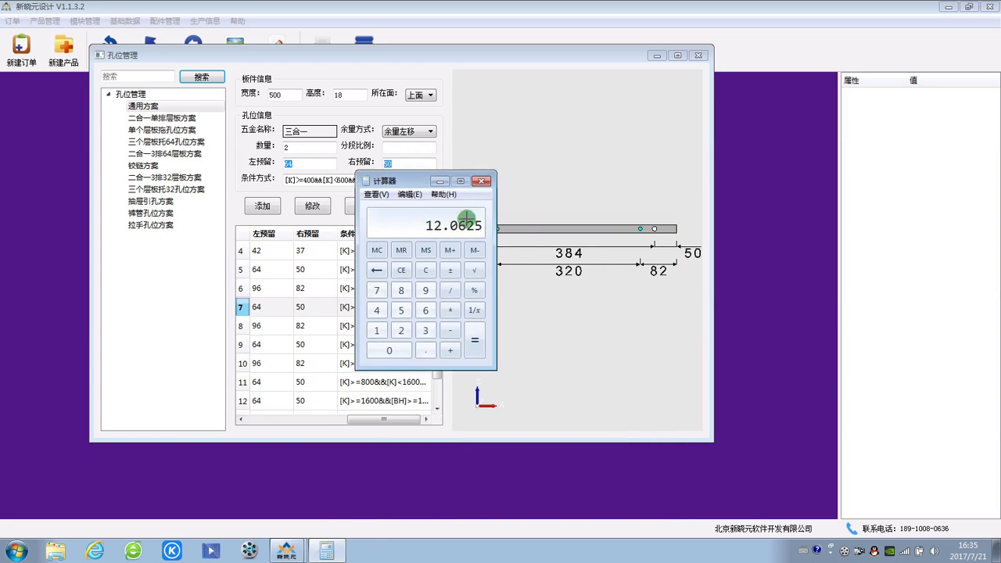
{"action": "left_click_drag", "start_coordinate": [417, 187], "coordinate": [497, 276]}
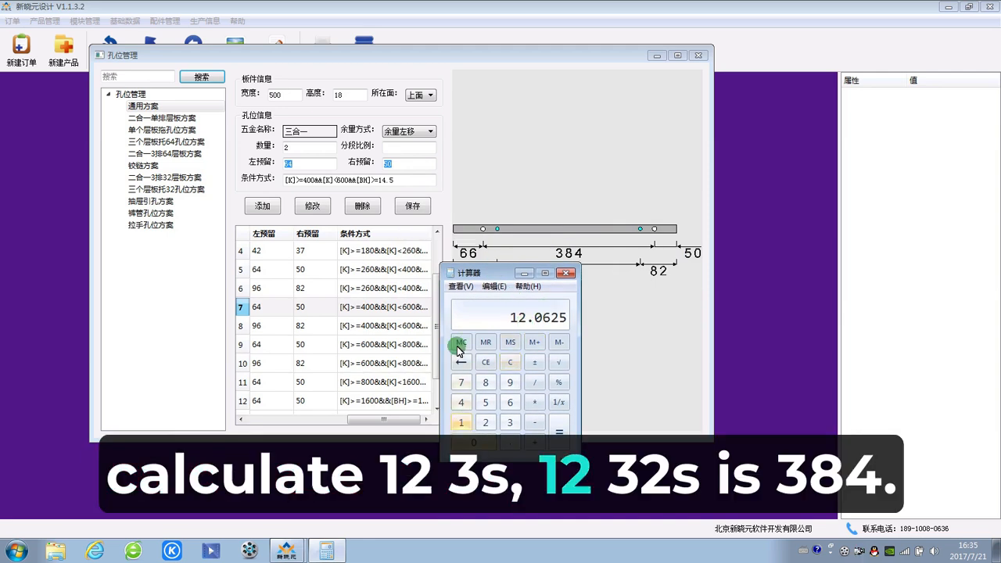
{"action": "left_click", "coordinate": [511, 362]}
{"action": "left_click", "coordinate": [461, 422]}
{"action": "left_click", "coordinate": [485, 422]}
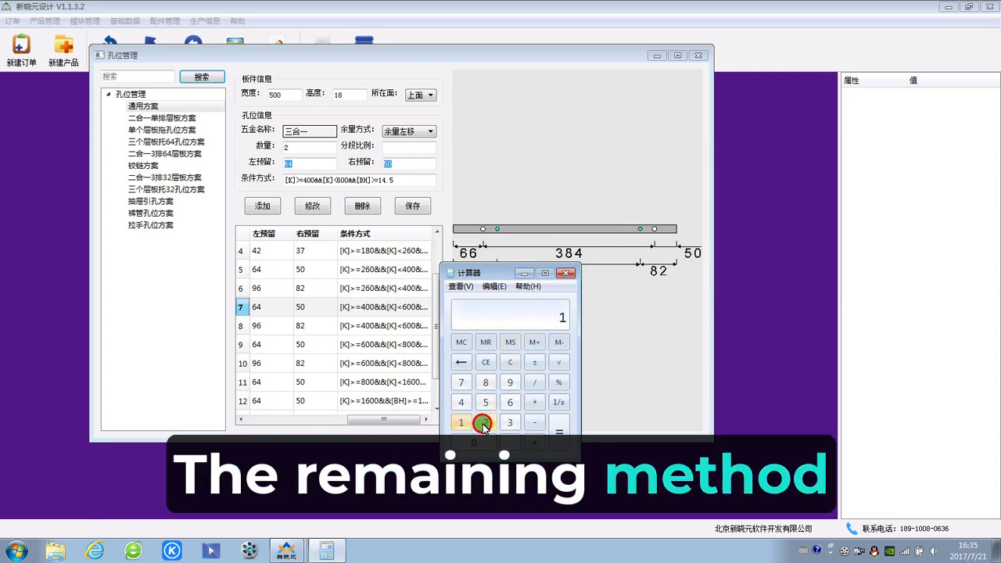
{"action": "left_click", "coordinate": [534, 402]}
{"action": "left_click", "coordinate": [509, 422]}
{"action": "left_click", "coordinate": [485, 422]}
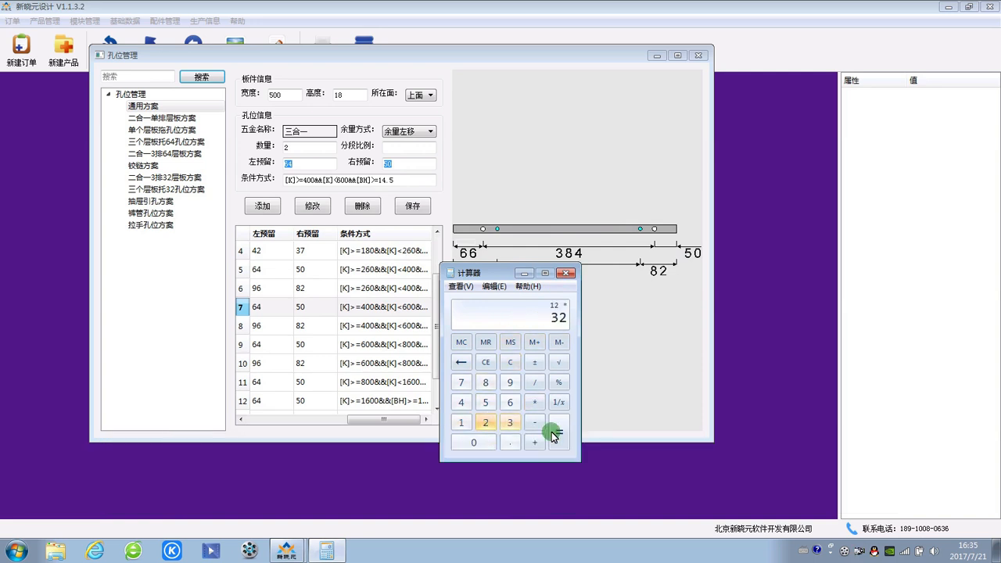
{"action": "left_click", "coordinate": [565, 430]}
{"action": "left_click_drag", "start_coordinate": [506, 270], "coordinate": [623, 292]}
{"action": "left_click", "coordinate": [662, 275]}
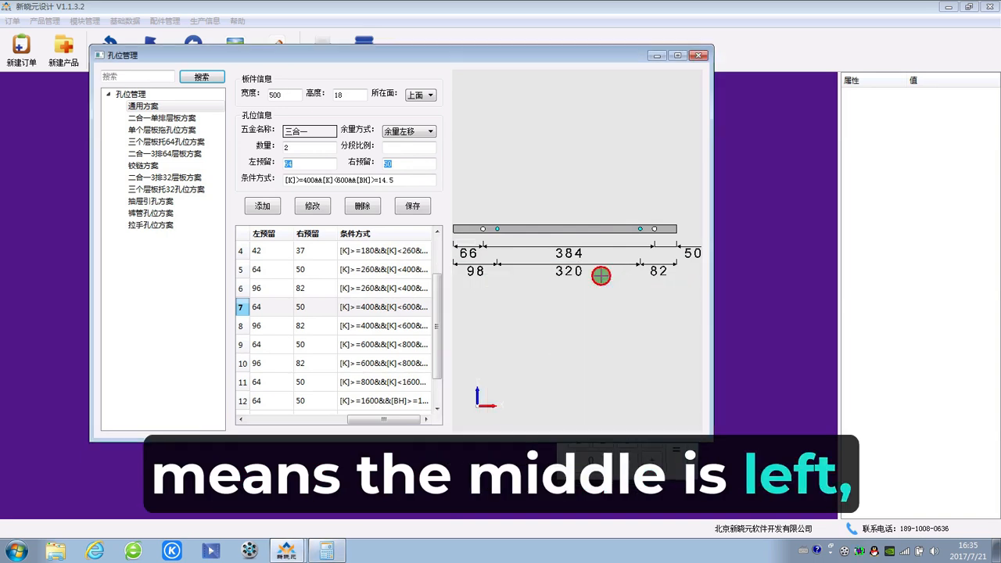
Step: Review the available remainder modes (余量方式) for rule 7 against the hole dimensions in the board preview
{"action": "left_click", "coordinate": [400, 134]}
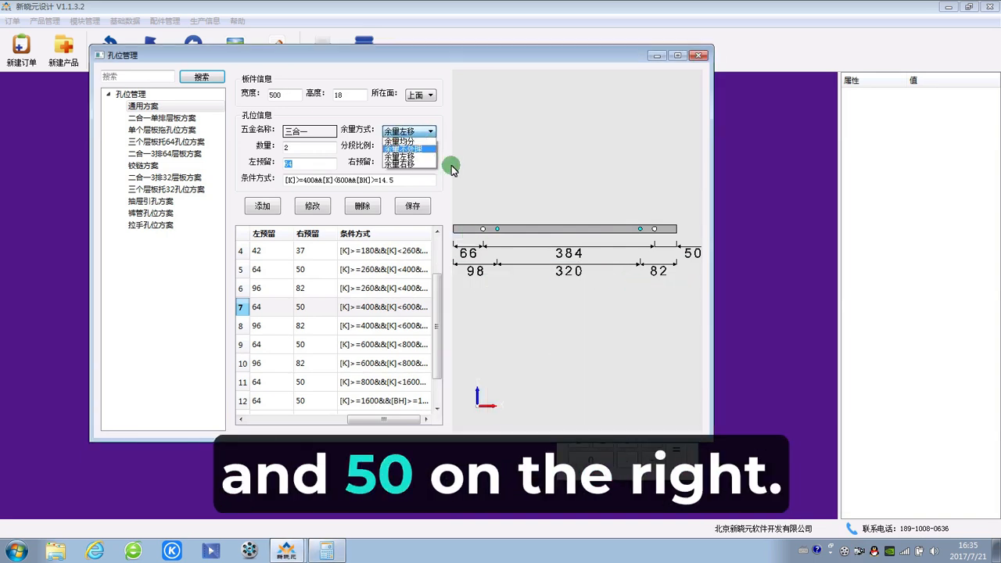
{"action": "left_click", "coordinate": [513, 232]}
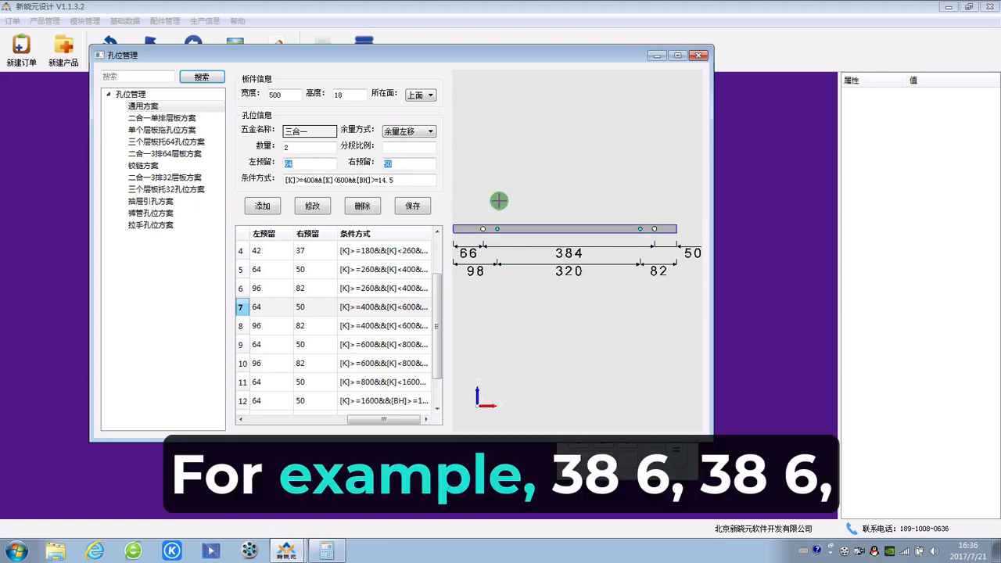
{"action": "left_click", "coordinate": [410, 130]}
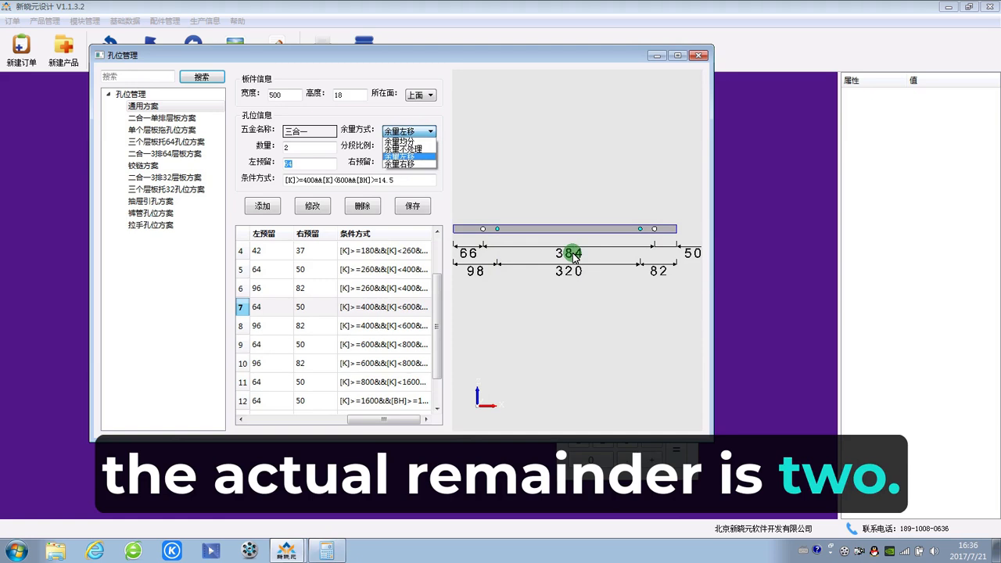
{"action": "left_click", "coordinate": [511, 288]}
{"action": "left_click", "coordinate": [511, 295]}
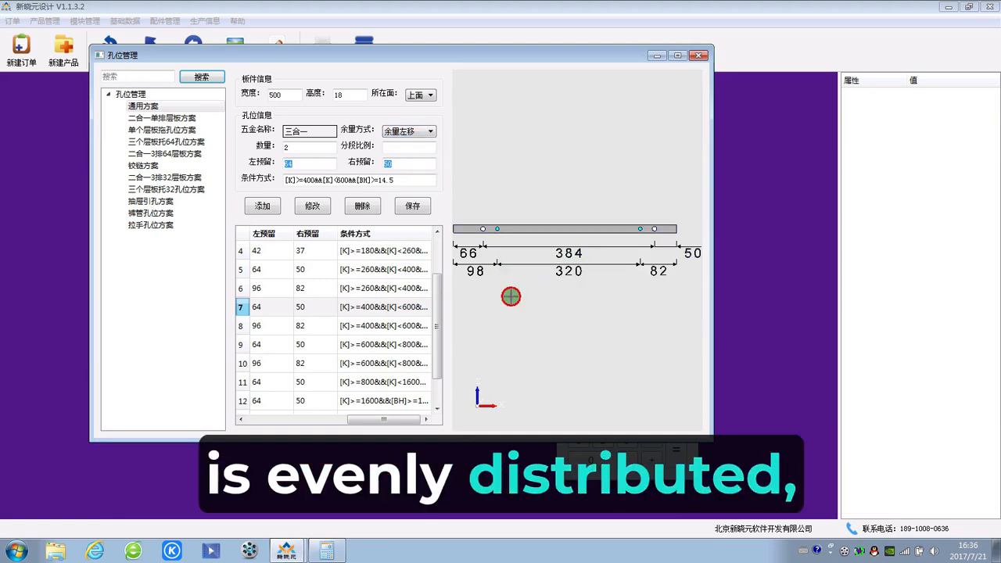
Step: Set rule 7's remainder mode to 余量均分, apply the change, and check the end distances in the preview
{"action": "left_click", "coordinate": [414, 133]}
{"action": "left_click", "coordinate": [408, 148]}
{"action": "left_click", "coordinate": [331, 204]}
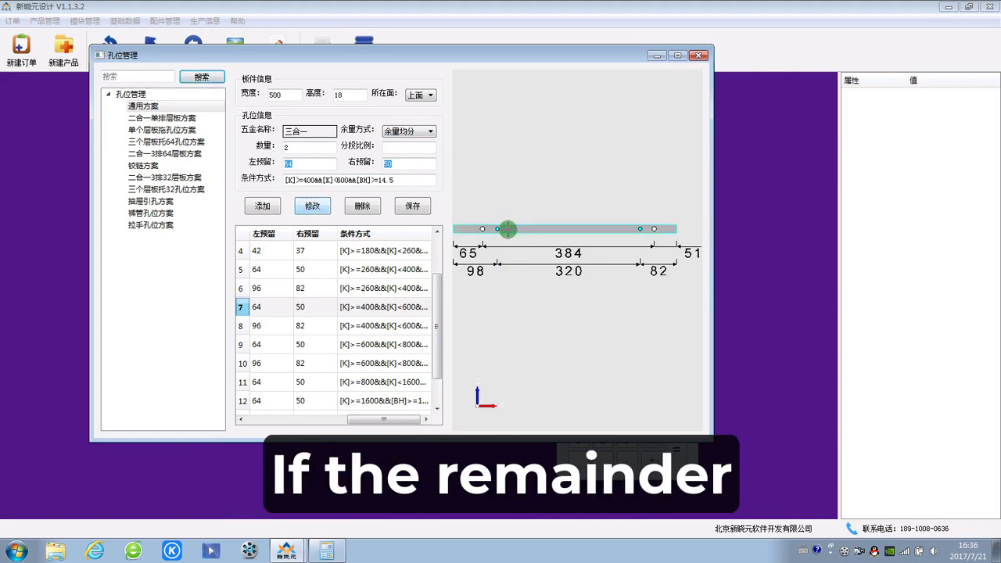
{"action": "left_click", "coordinate": [457, 258]}
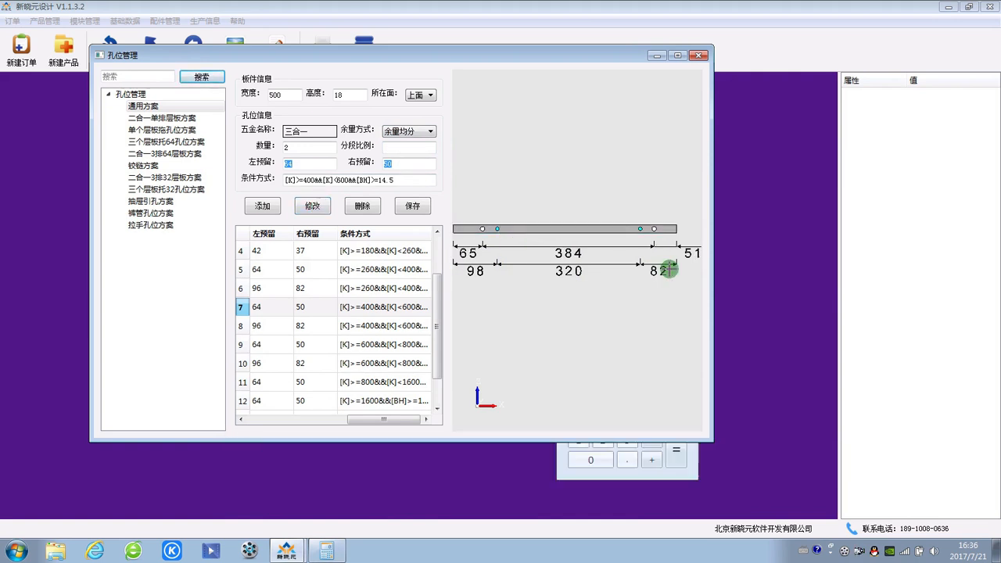
Step: Switch rule 7's remainder mode to 余量不处理 and apply the modification to the board preview
{"action": "left_click", "coordinate": [421, 133]}
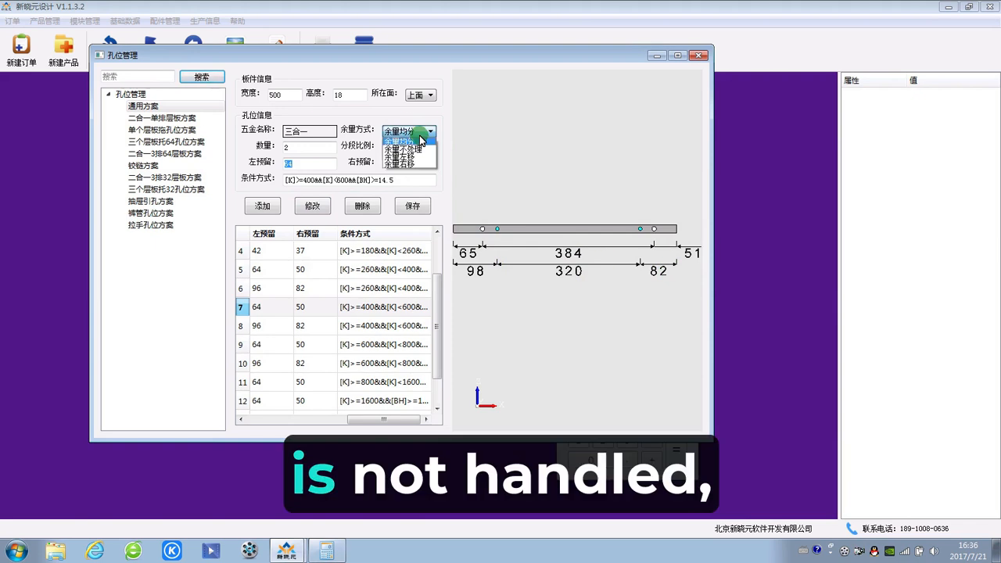
{"action": "left_click", "coordinate": [408, 148]}
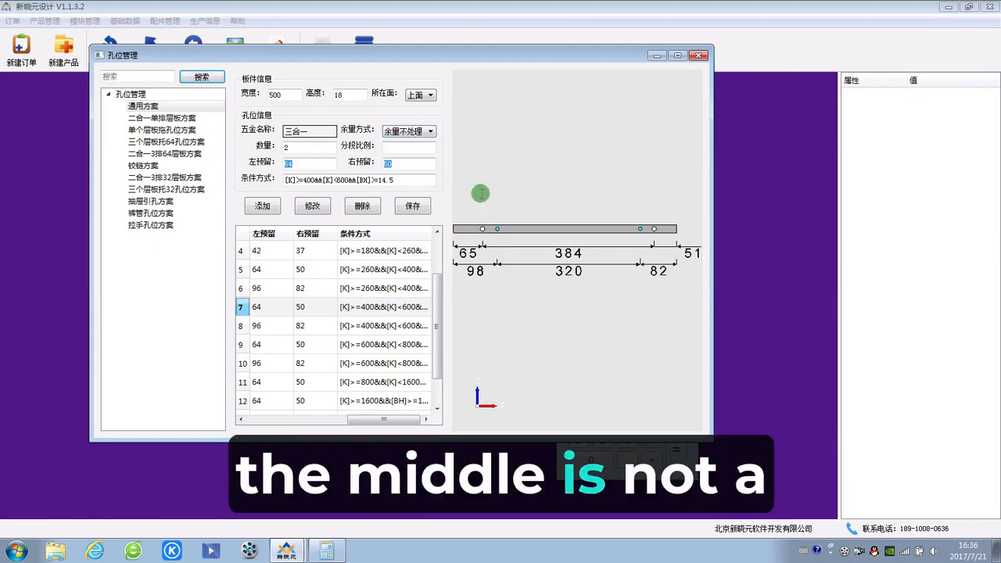
{"action": "left_click", "coordinate": [313, 206]}
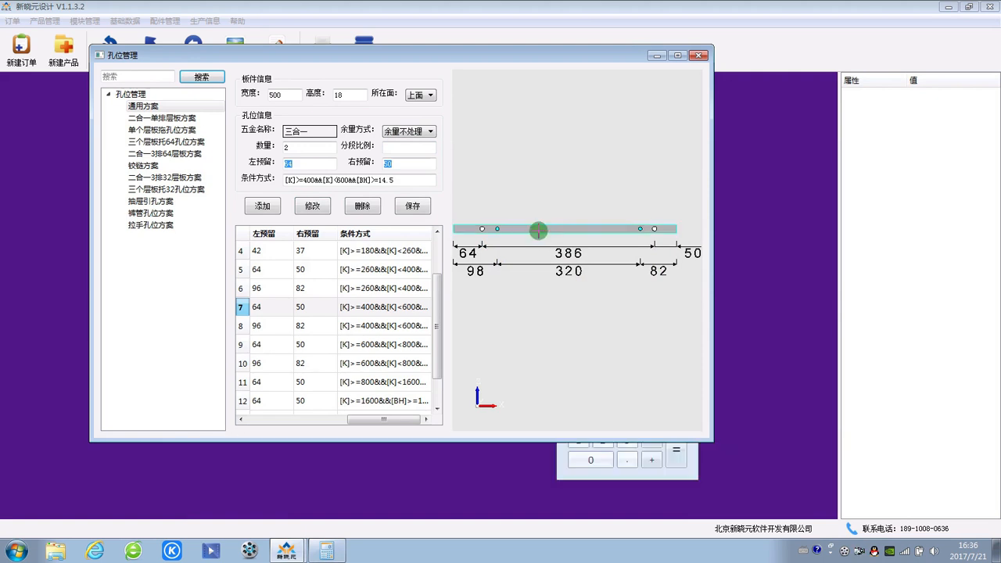
Step: Set rule 7's remainder mode back to 余量左移, apply it, and check the left end distance in the preview
{"action": "left_click", "coordinate": [409, 132]}
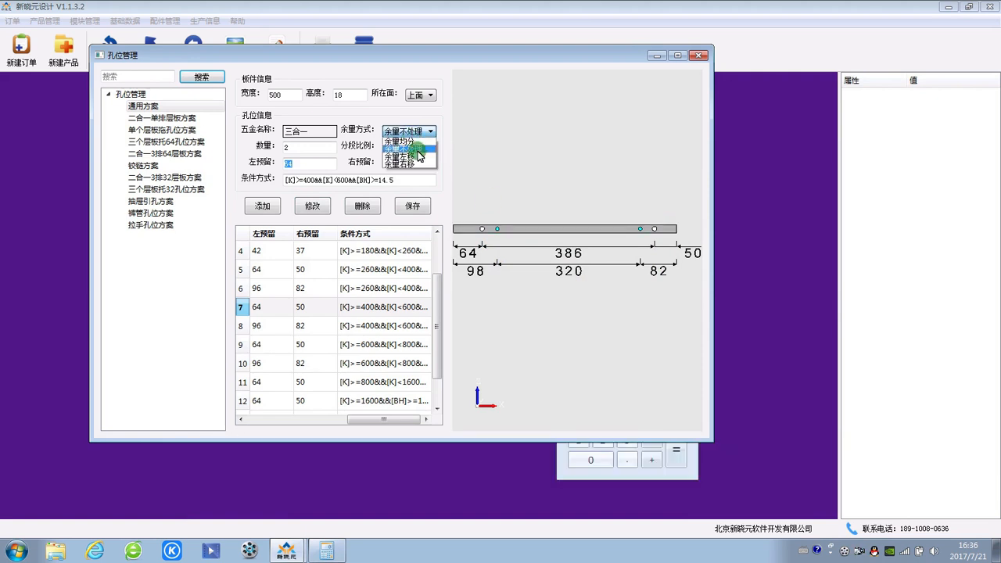
{"action": "left_click", "coordinate": [406, 159]}
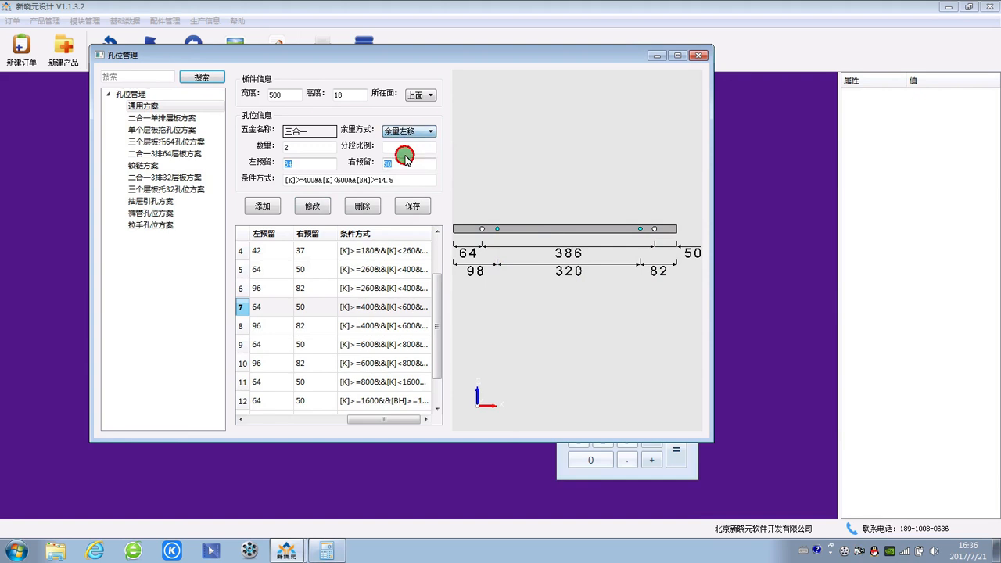
{"action": "left_click", "coordinate": [312, 206]}
{"action": "left_click", "coordinate": [467, 229]}
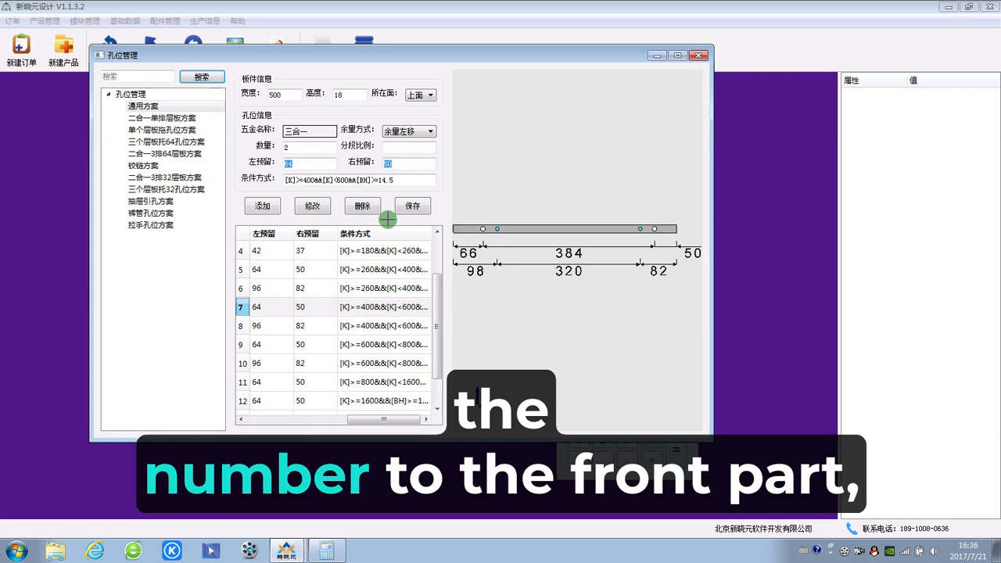
Step: Set rule 7's remainder mode to 余量右移 and apply the modification
{"action": "left_click", "coordinate": [413, 131]}
{"action": "left_click", "coordinate": [405, 165]}
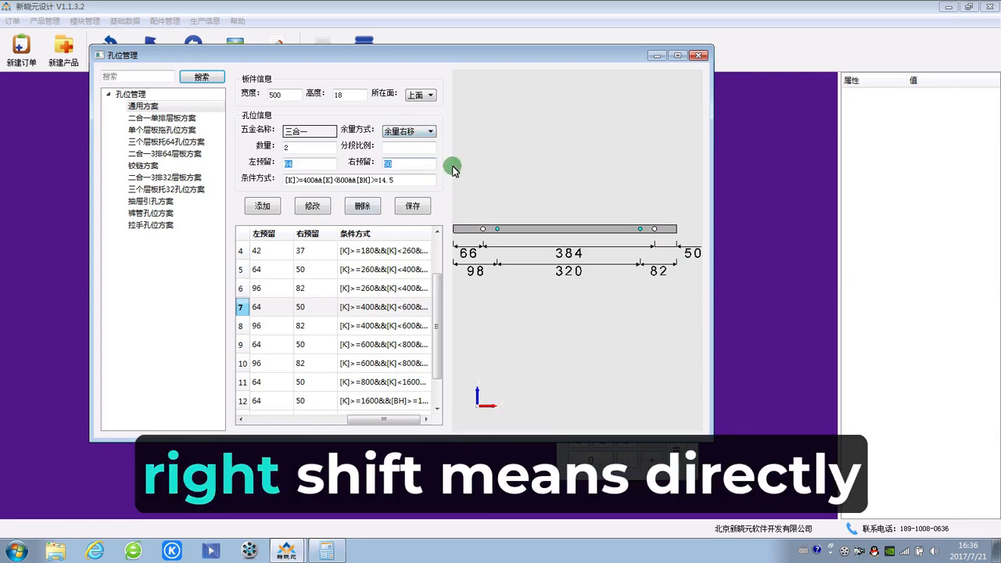
{"action": "left_click", "coordinate": [316, 207]}
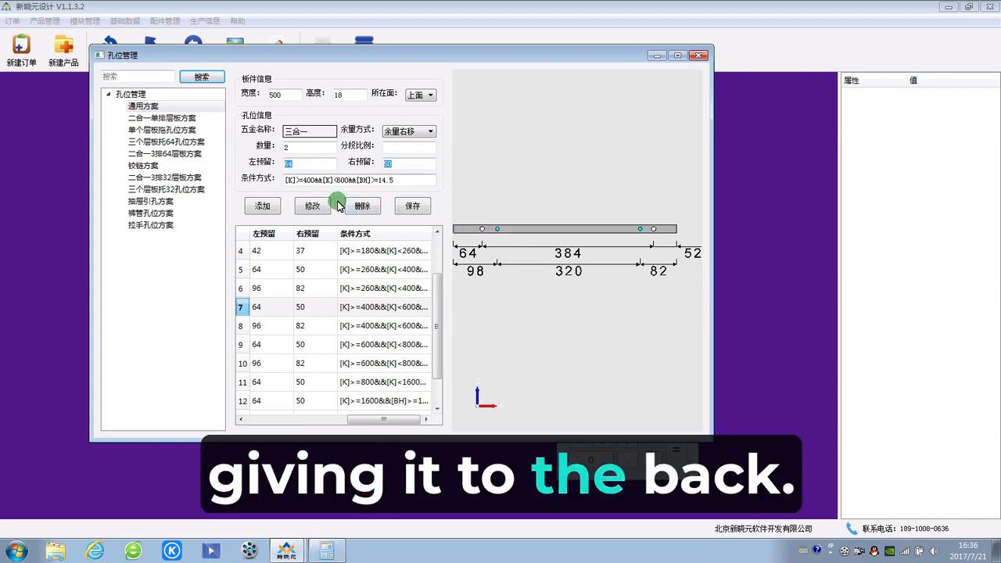
Step: Set rule 7's three-in-one connector quantity (数量) to 3, apply the modification, and save the scheme
{"action": "left_click_drag", "start_coordinate": [297, 149], "coordinate": [257, 148]}
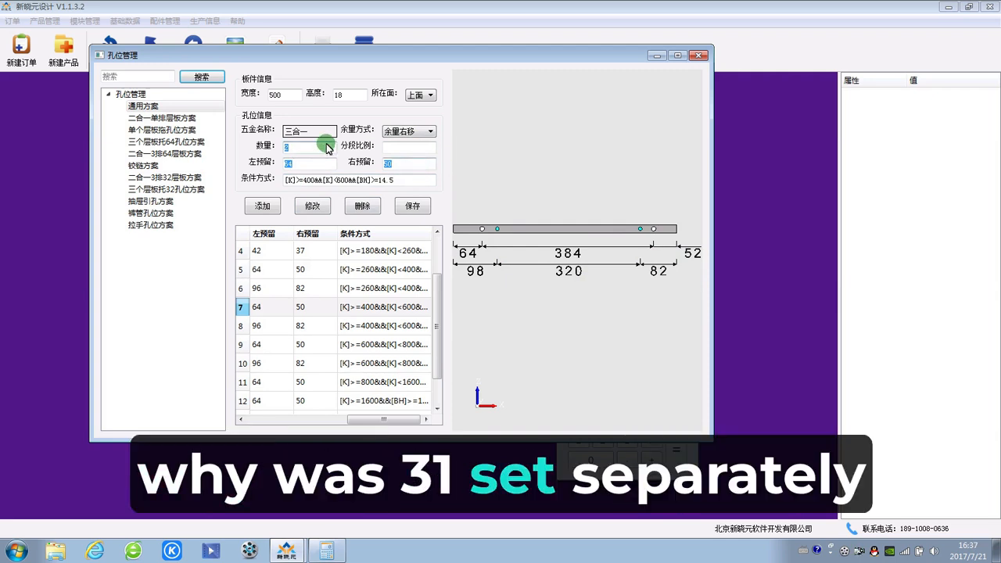
{"action": "type", "text": "3"}
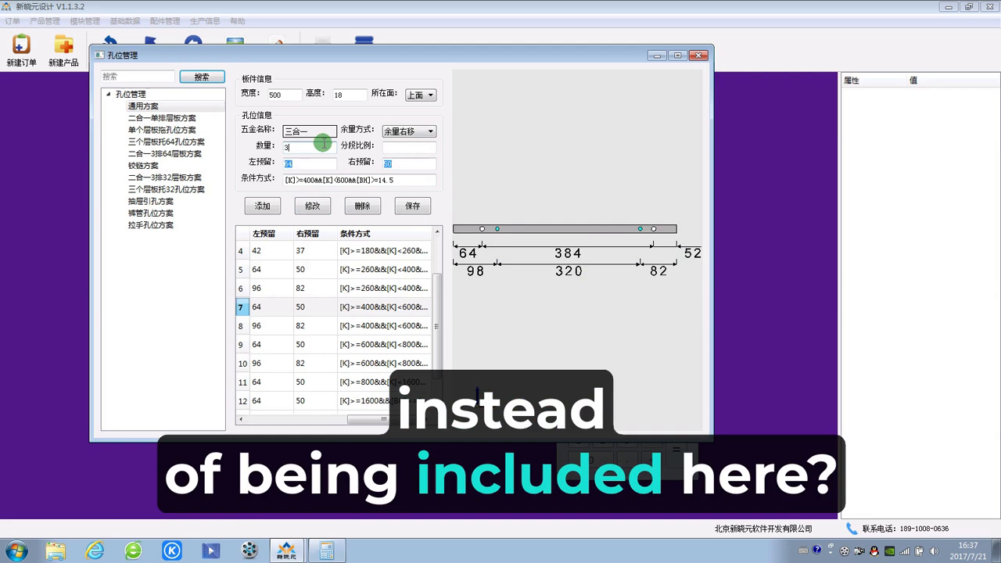
{"action": "left_click", "coordinate": [506, 237]}
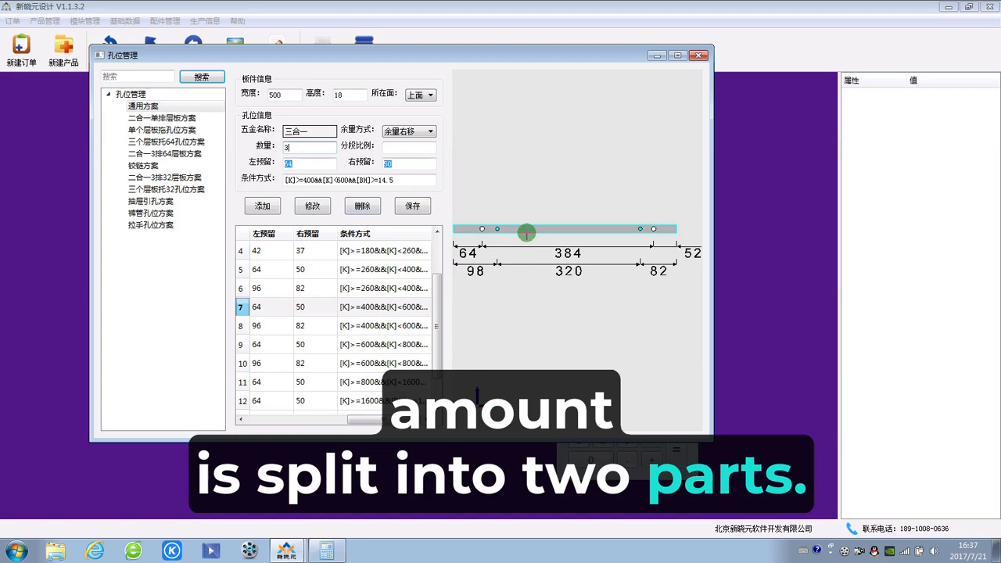
{"action": "left_click", "coordinate": [312, 205]}
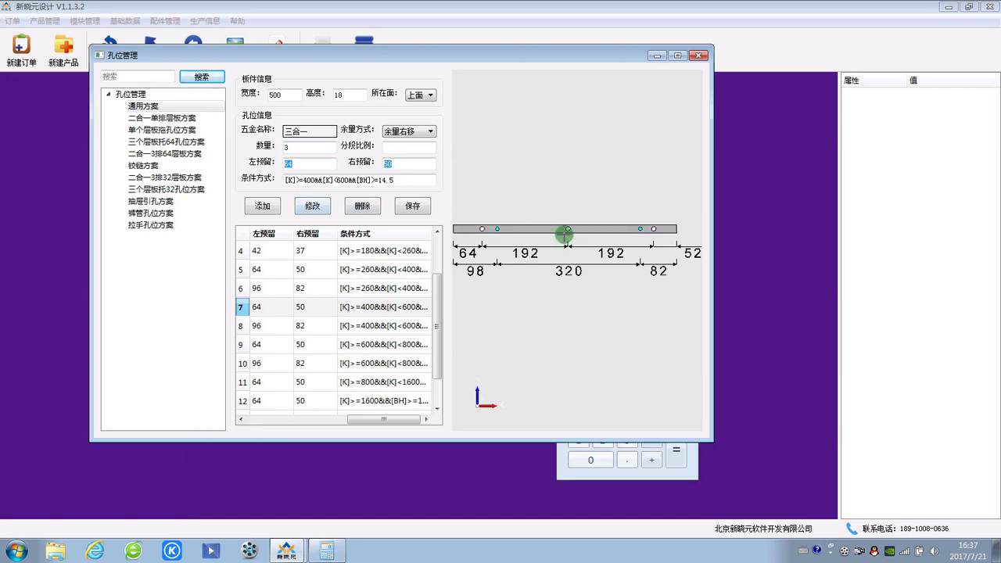
{"action": "left_click", "coordinate": [315, 199]}
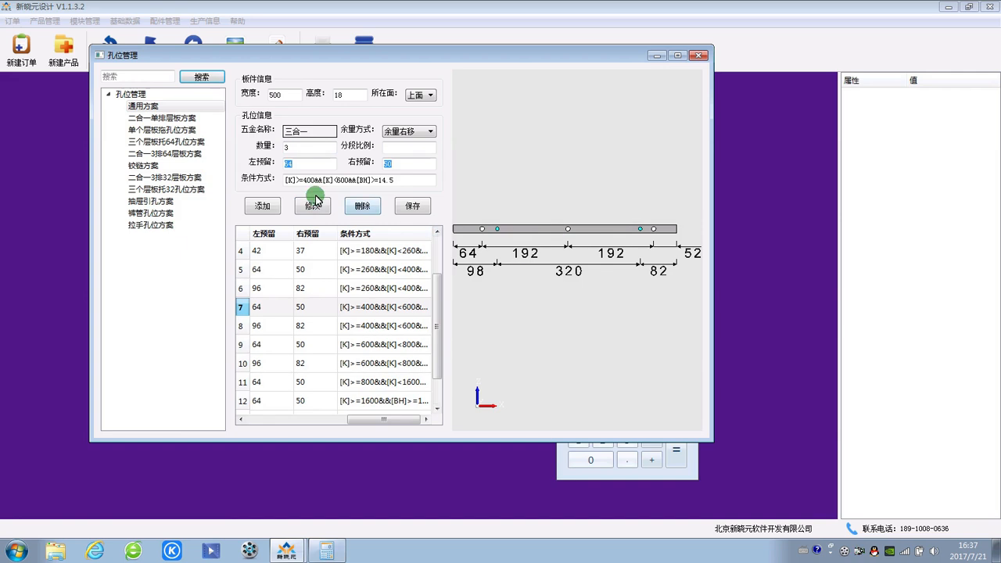
{"action": "left_click", "coordinate": [416, 207]}
Step: Open another Windows Calculator, compute 94 / 32, and dismiss it to return to the hole management window
{"action": "left_click", "coordinate": [14, 548]}
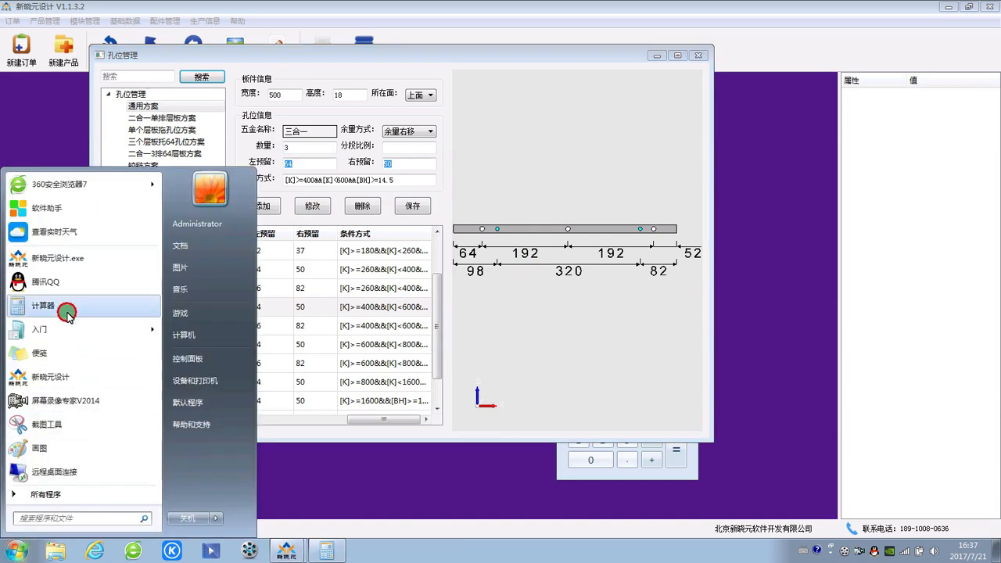
{"action": "left_click", "coordinate": [31, 239]}
{"action": "left_click", "coordinate": [464, 271]}
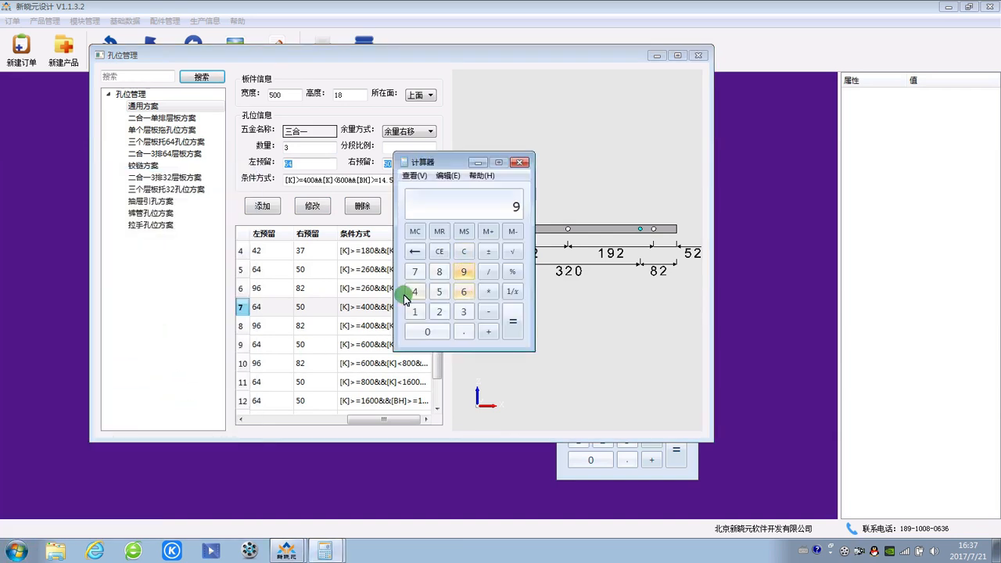
{"action": "left_click", "coordinate": [415, 291]}
{"action": "left_click", "coordinate": [486, 272]}
{"action": "left_click", "coordinate": [462, 312]}
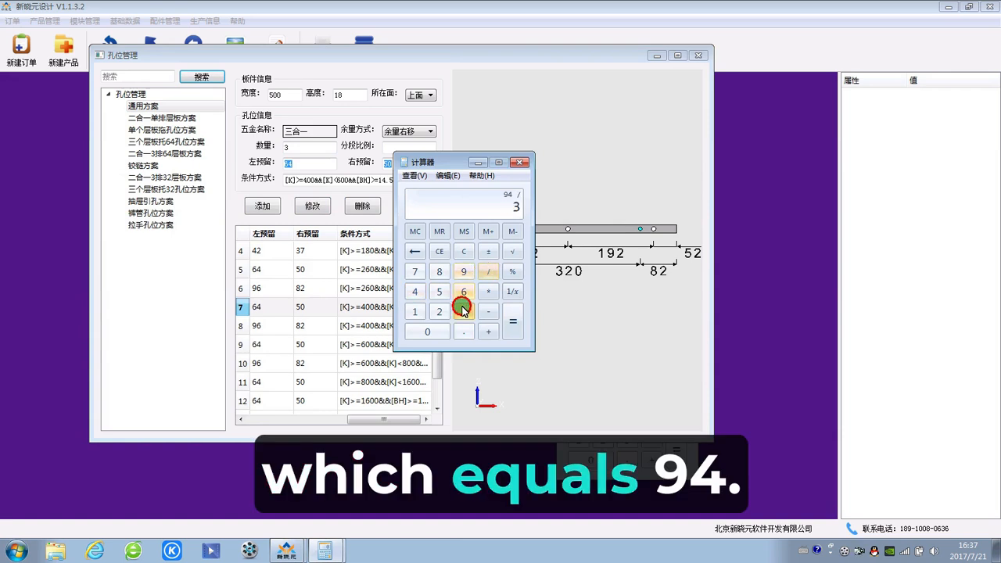
{"action": "left_click", "coordinate": [439, 311]}
{"action": "left_click", "coordinate": [509, 316]}
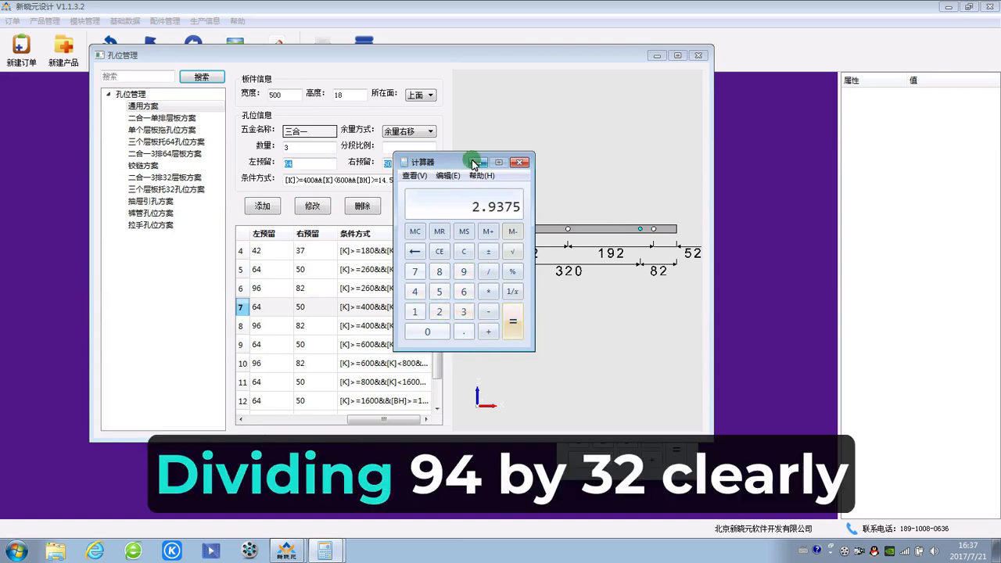
{"action": "left_click_drag", "start_coordinate": [426, 162], "coordinate": [702, 212]}
{"action": "left_click", "coordinate": [761, 226]}
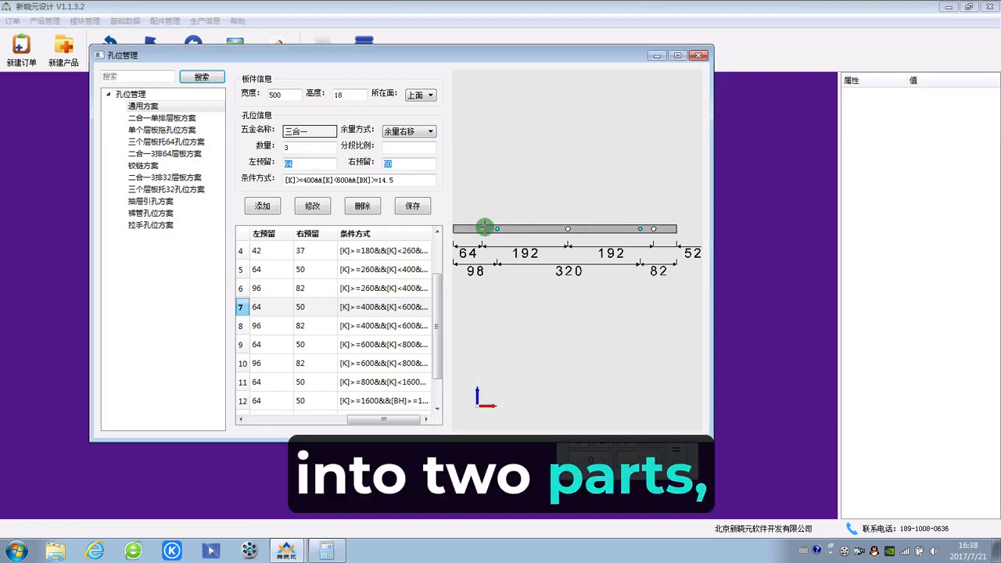
Step: Examine the three connector holes in the preview against the rule list, and select rule 7's quantity value for editing
{"action": "left_click", "coordinate": [540, 226]}
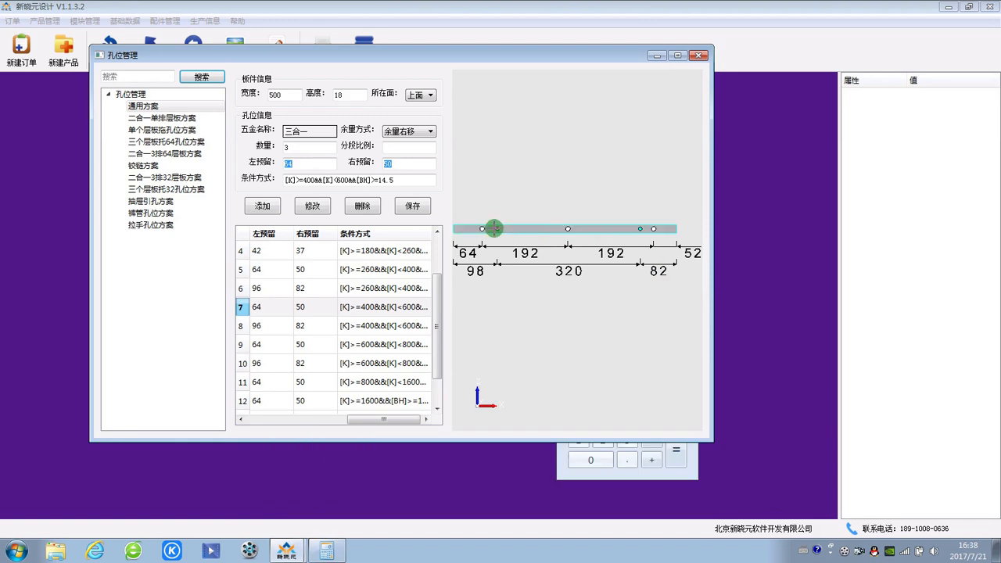
{"action": "left_click", "coordinate": [497, 229]}
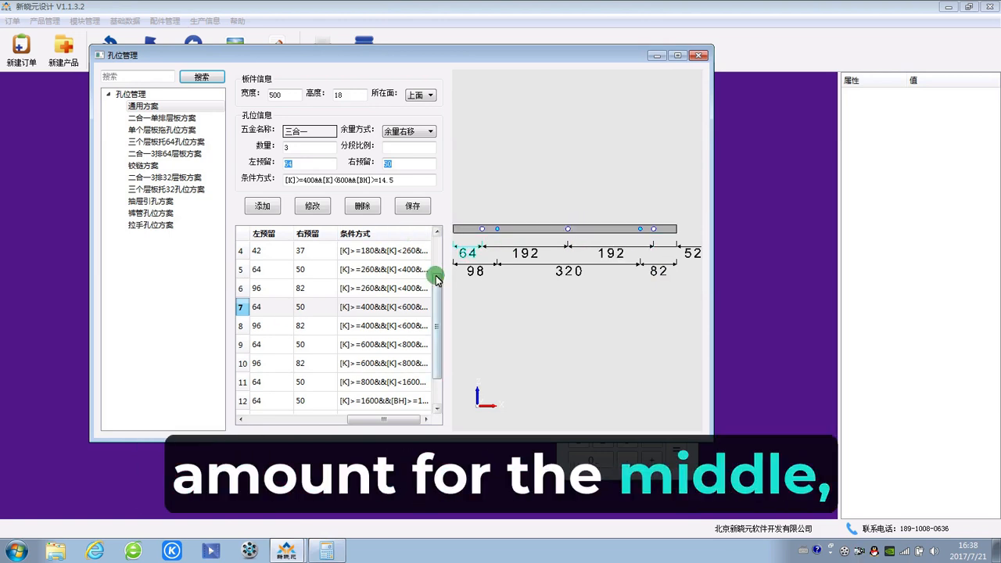
{"action": "left_click_drag", "start_coordinate": [441, 281], "coordinate": [438, 305]}
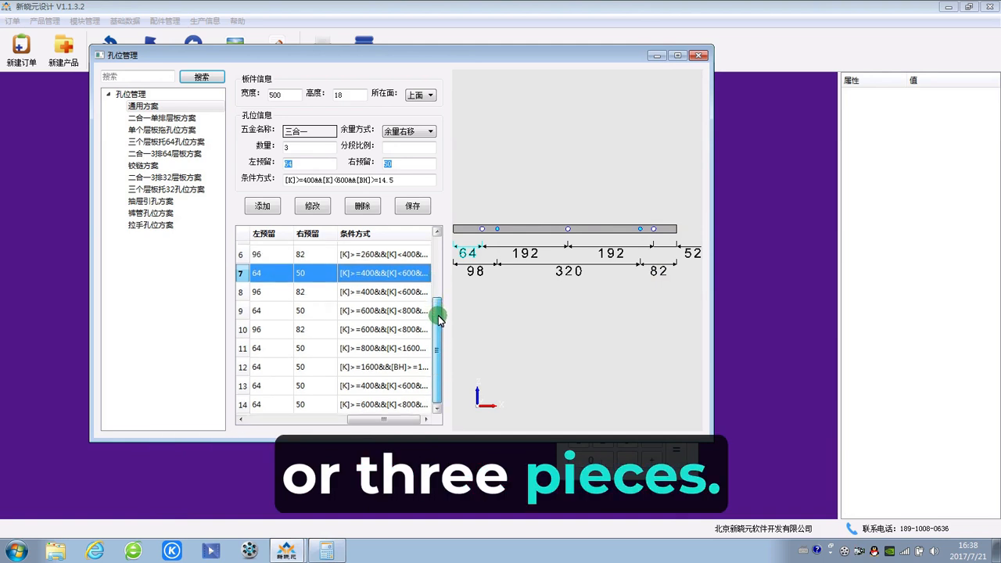
{"action": "left_click", "coordinate": [304, 149]}
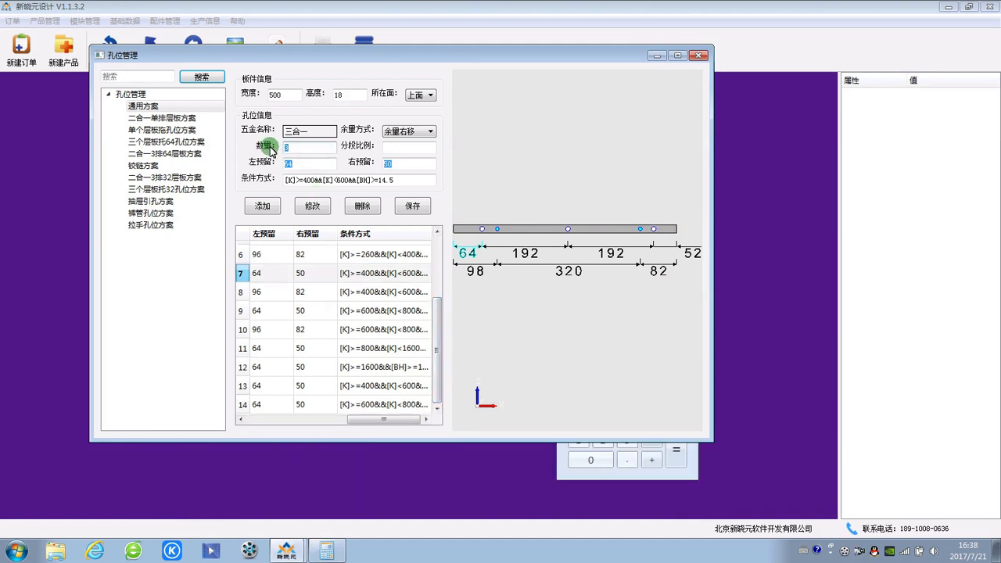